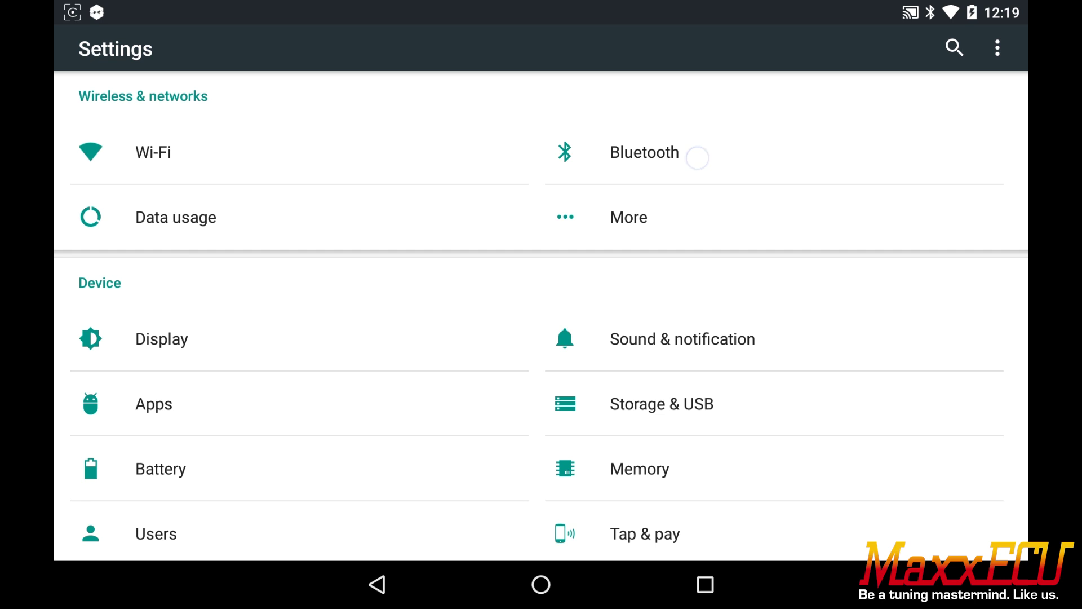
Open the Android Bluetooth settings page to scan for the MaxxECU device
{"action": "left_click", "coordinate": [698, 157]}
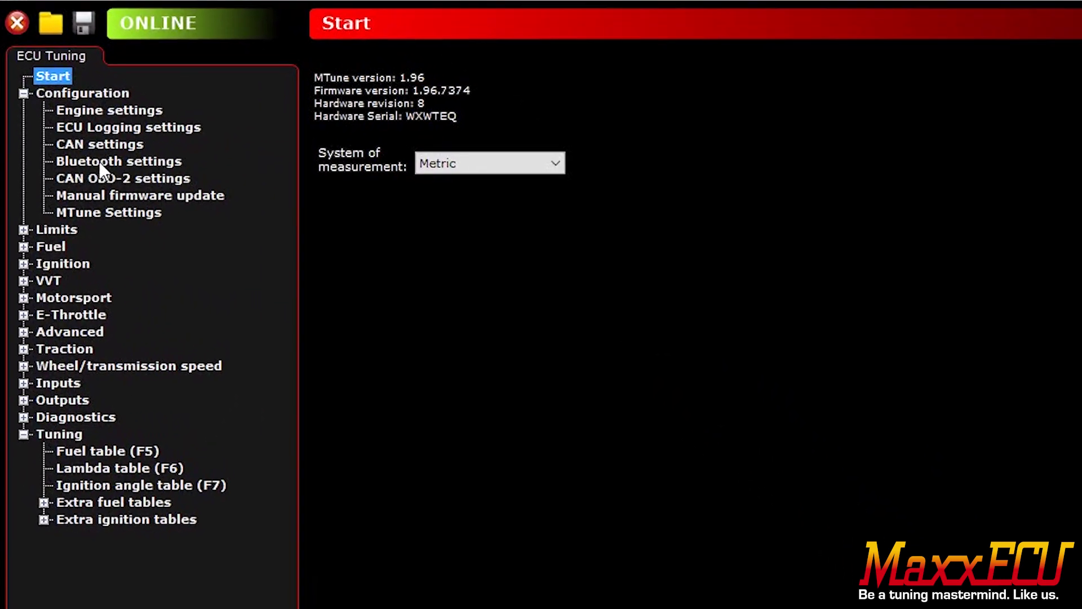
Open Configuration > Bluetooth settings in MTune to view the ECU PIN and switch names
{"action": "left_click", "coordinate": [97, 161]}
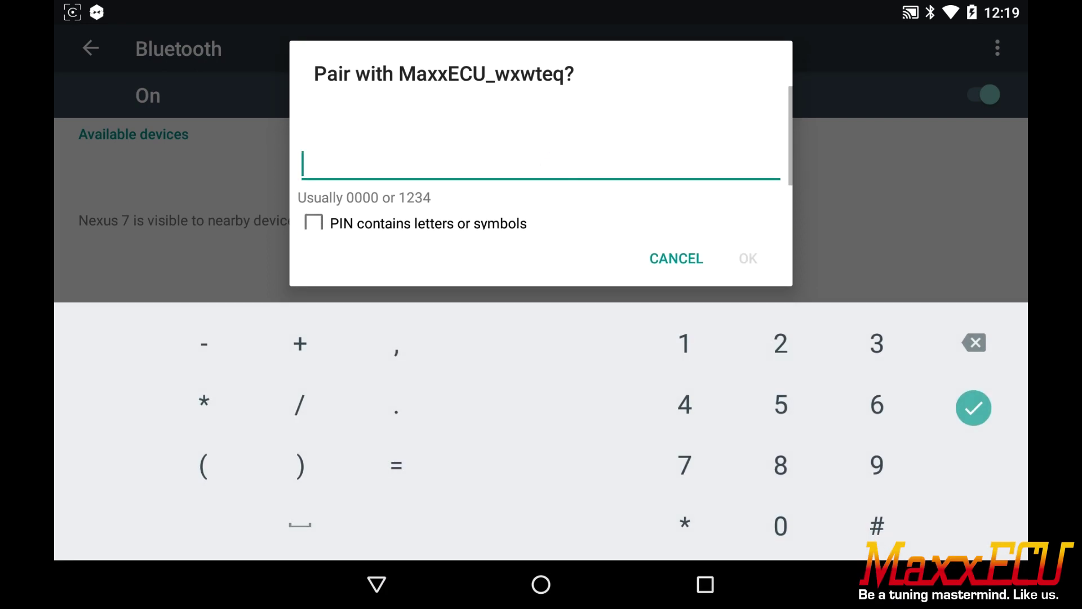
Pair with MaxxECU_wxwteq by entering the PIN and confirming with OK
{"action": "left_click", "coordinate": [877, 405]}
{"action": "type", "text": "66"}
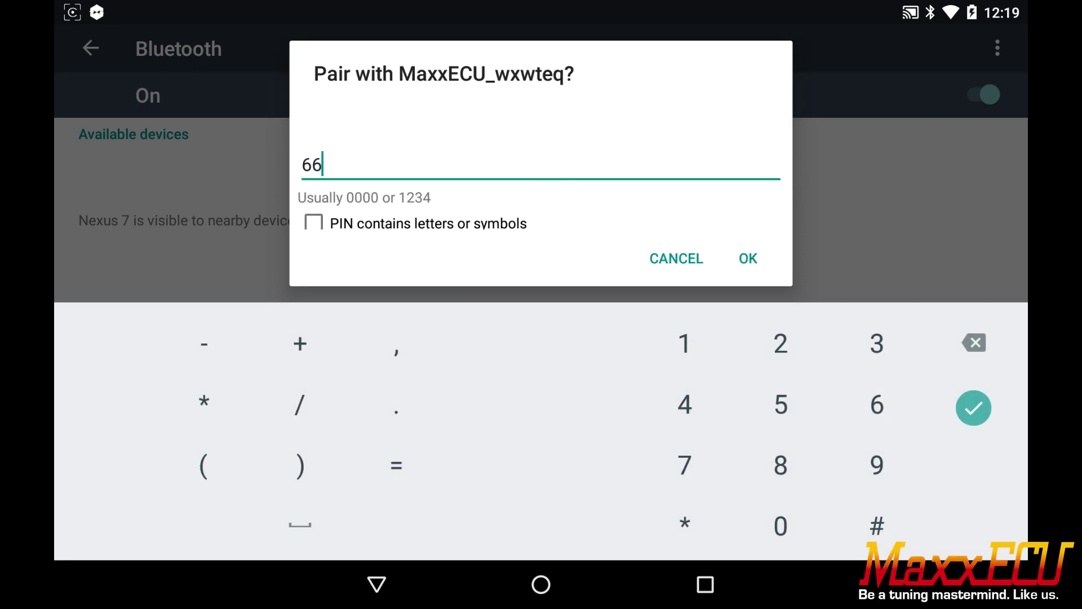
{"action": "left_click", "coordinate": [685, 464]}
{"action": "left_click", "coordinate": [684, 464]}
{"action": "left_click", "coordinate": [781, 464]}
{"action": "left_click", "coordinate": [780, 465]}
{"action": "left_click", "coordinate": [748, 258]}
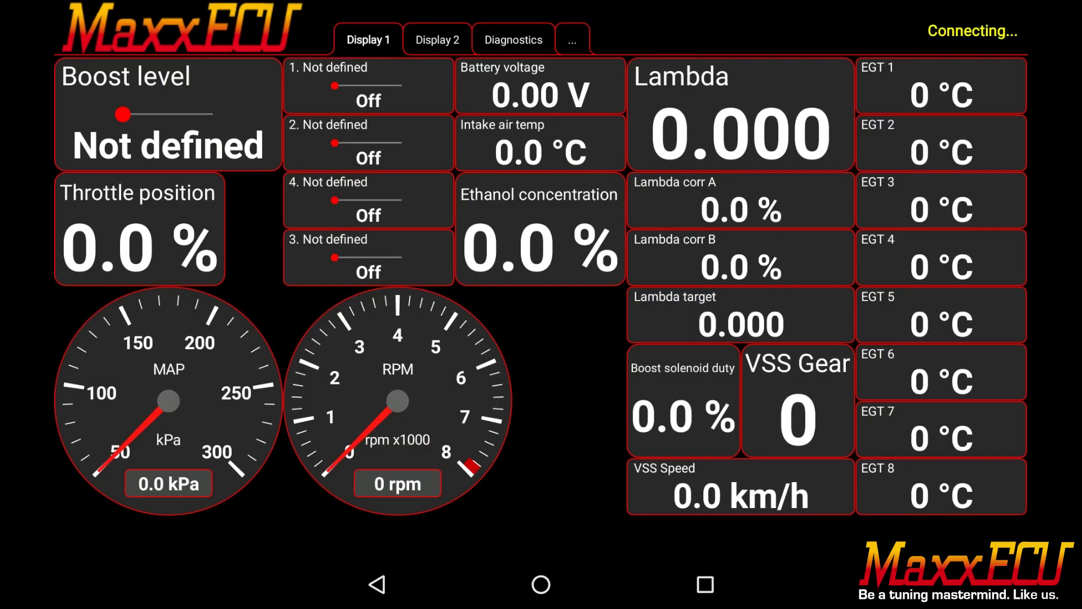
Connect via MaxxECU serial with Connect on startup and US customary units
{"action": "left_click", "coordinate": [573, 39]}
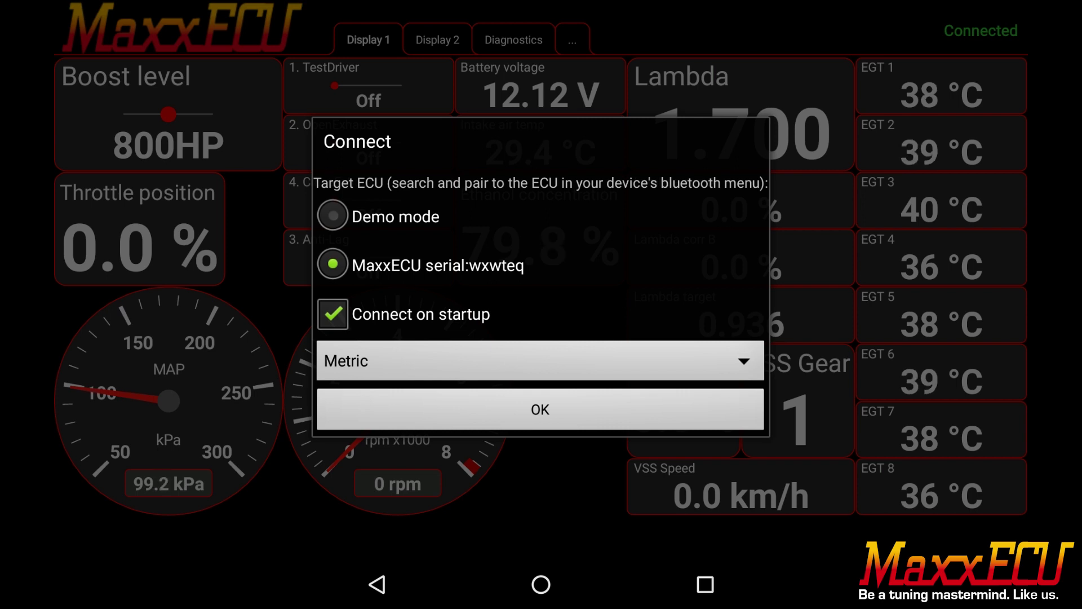
{"action": "left_click", "coordinate": [570, 361]}
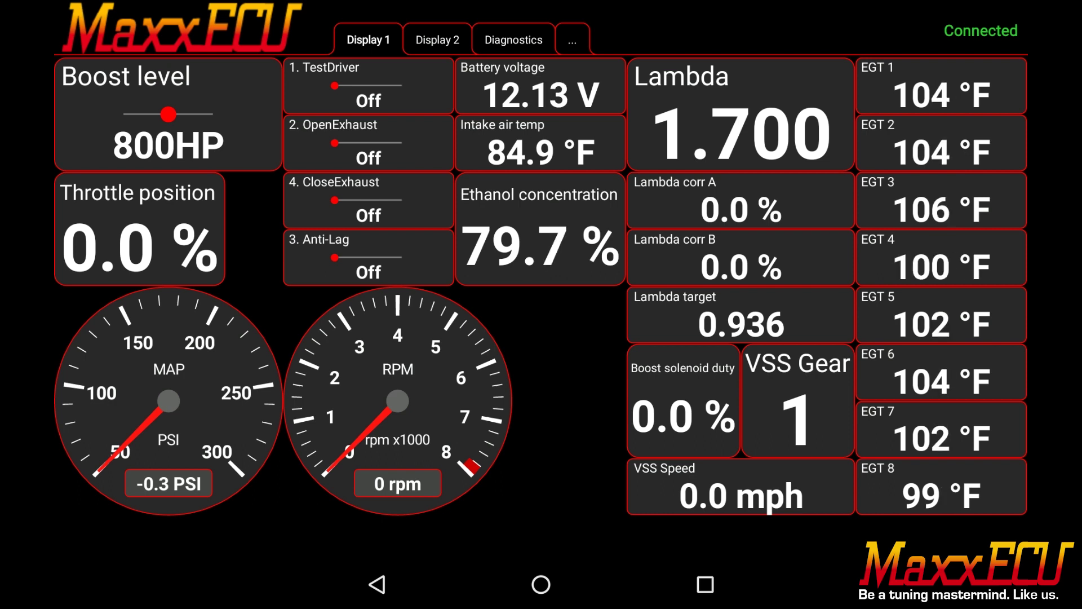
Confirm Diagnostics shows no error codes, then return to the empty Display 2 page
{"action": "left_click", "coordinate": [437, 40]}
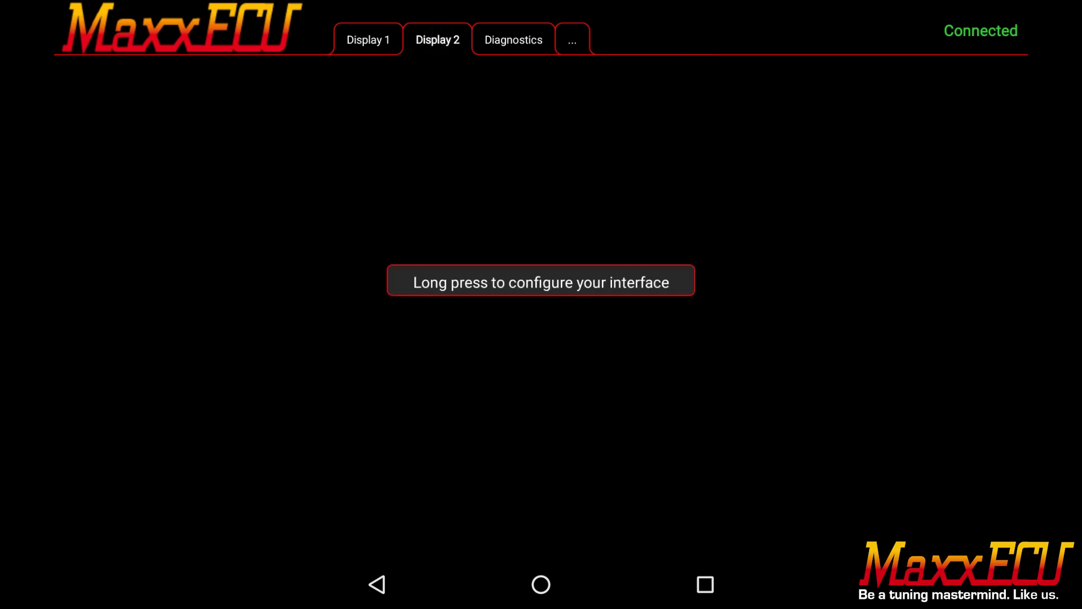
{"action": "left_click", "coordinate": [513, 39]}
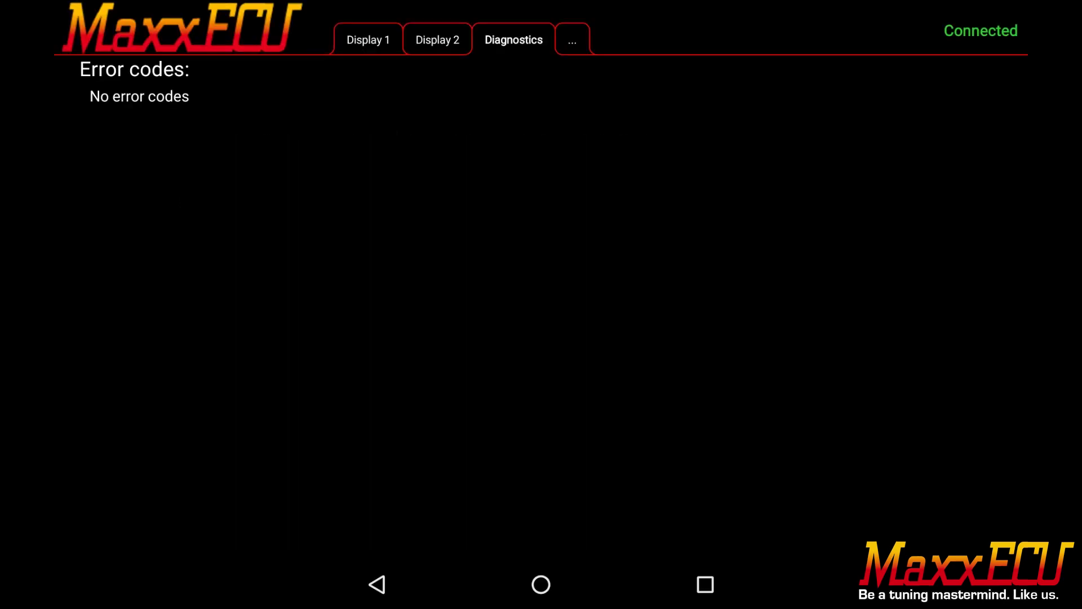
{"action": "left_click", "coordinate": [438, 41]}
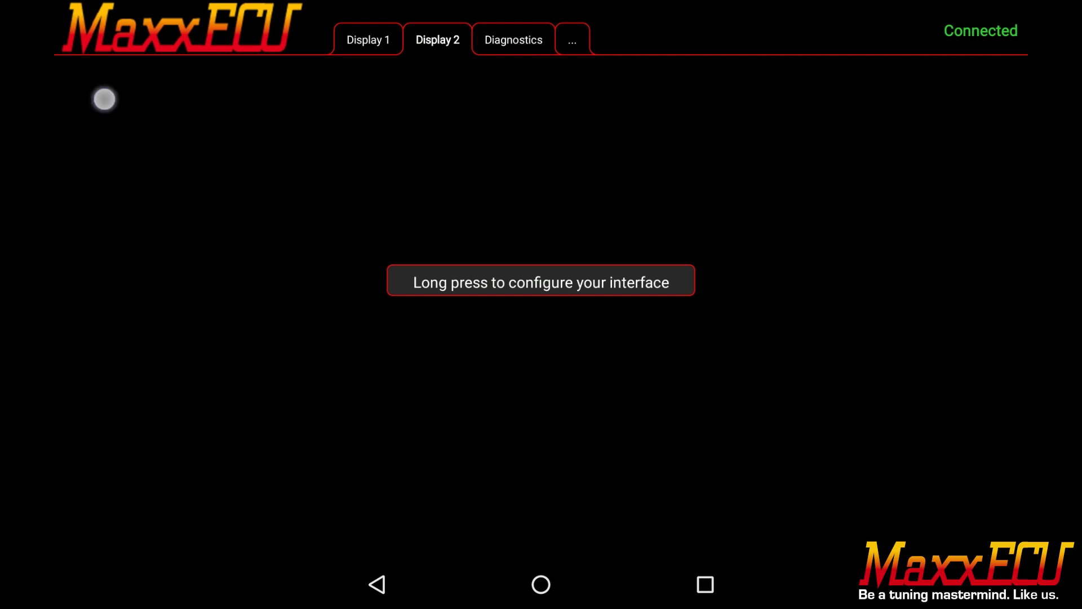
Add a Value text item for Engine Control Coolant temp, sized 6 wide by 3 high
{"action": "left_click", "coordinate": [105, 100]}
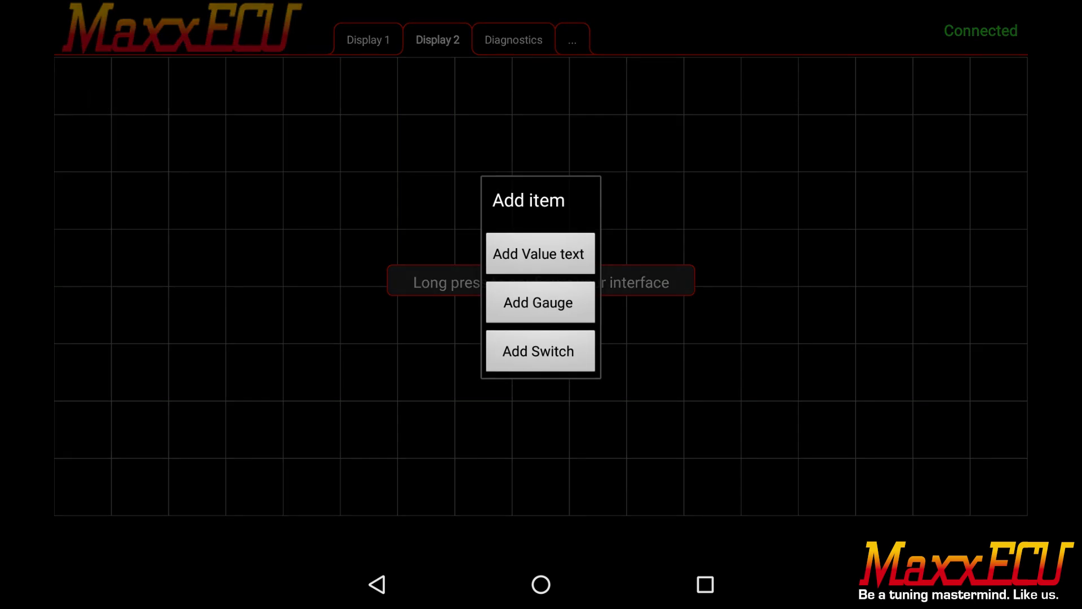
{"action": "left_click", "coordinate": [538, 254]}
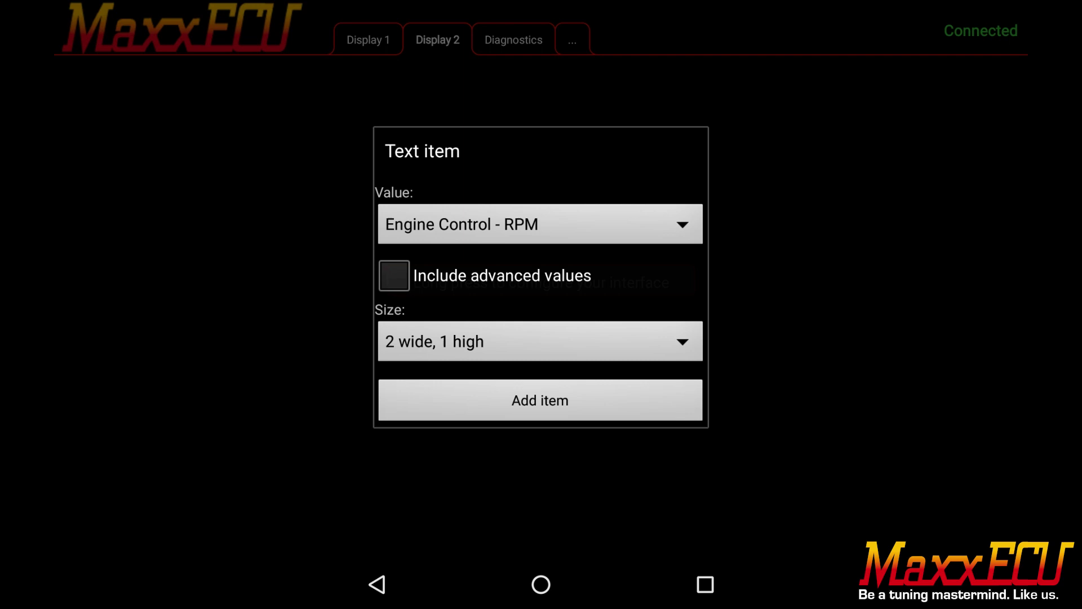
{"action": "left_click", "coordinate": [614, 224]}
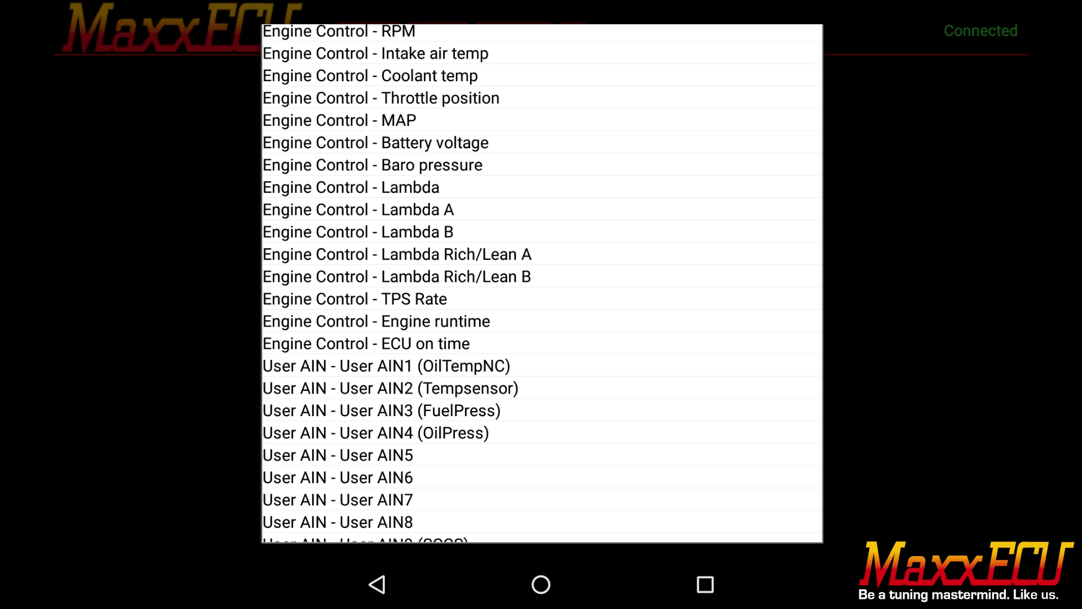
{"action": "left_click", "coordinate": [498, 77]}
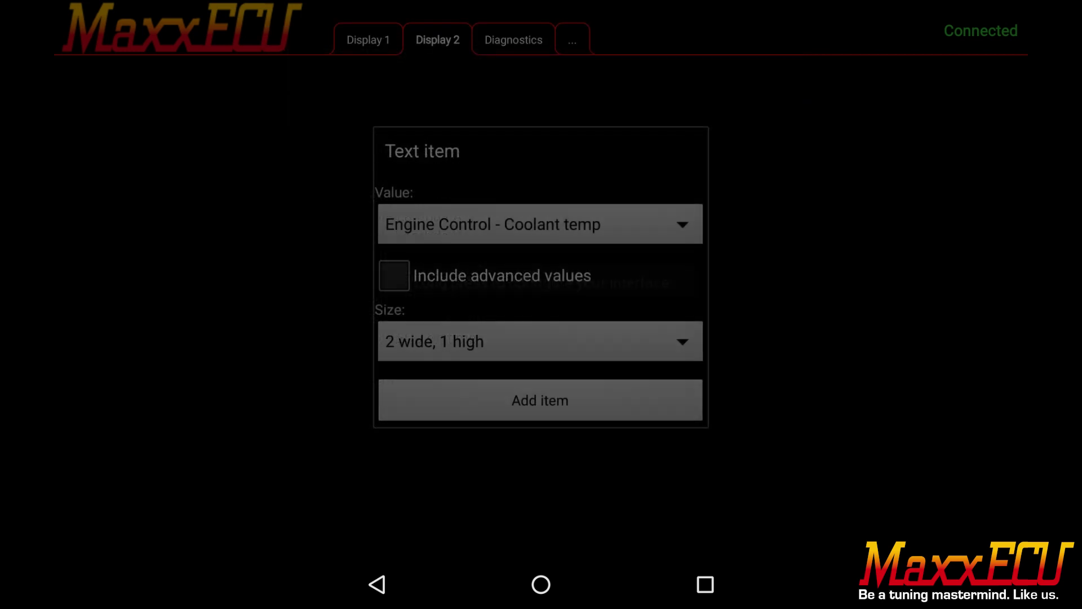
{"action": "left_click", "coordinate": [533, 342]}
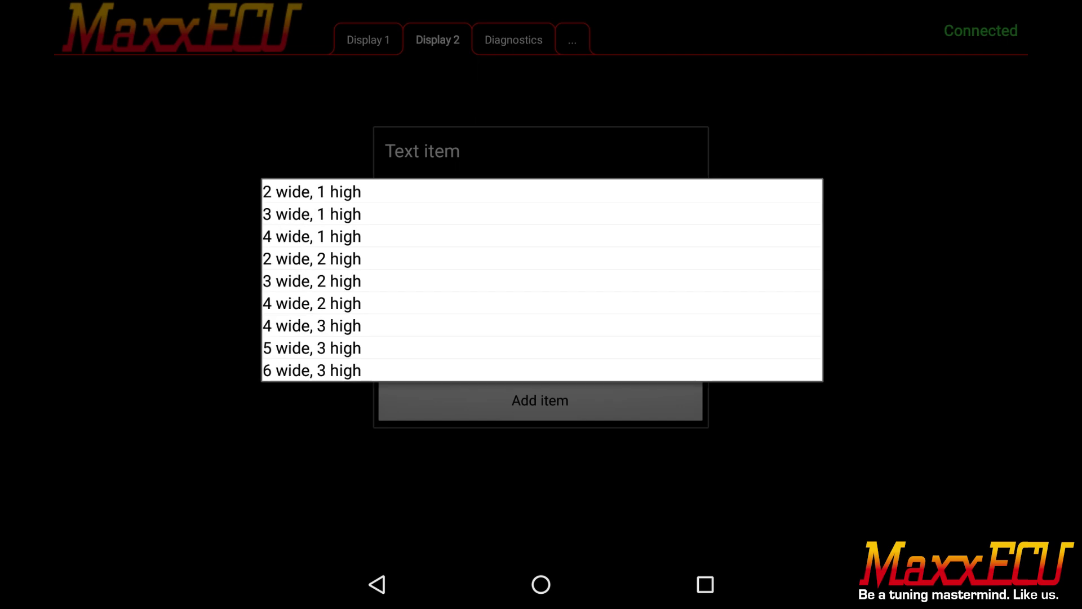
{"action": "left_click", "coordinate": [542, 371]}
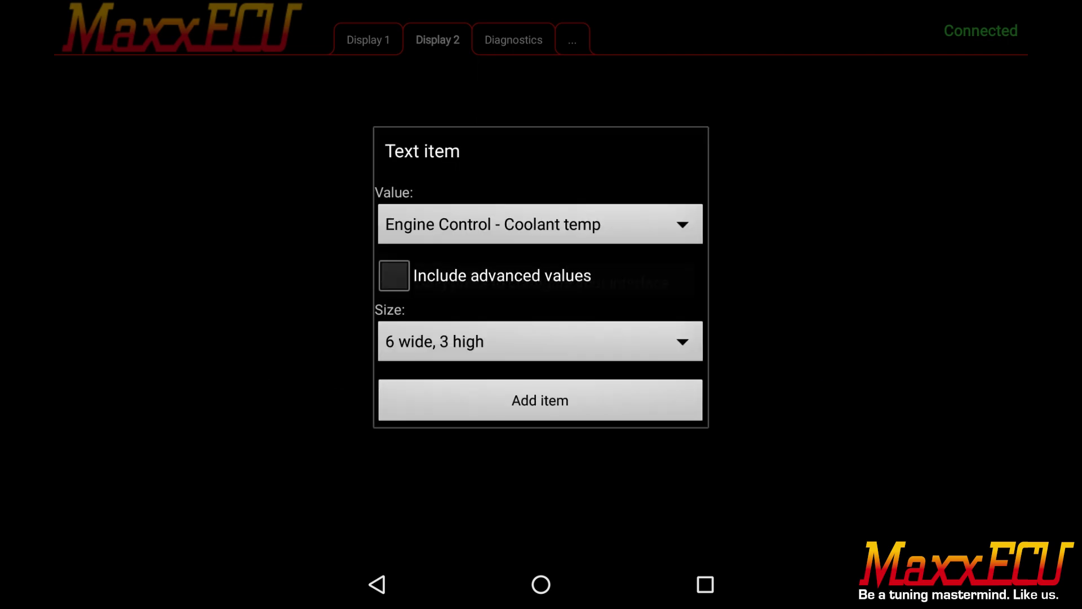
{"action": "left_click", "coordinate": [569, 406]}
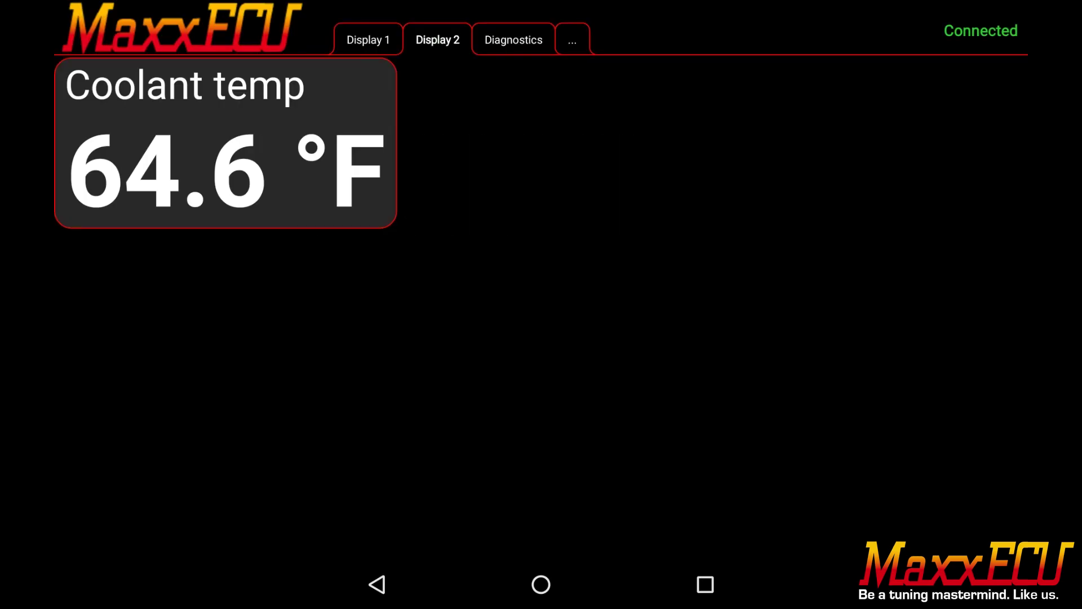
Edit the Coolant temp widget's size to 4 wide by 2 high and apply
{"action": "left_click", "coordinate": [321, 167]}
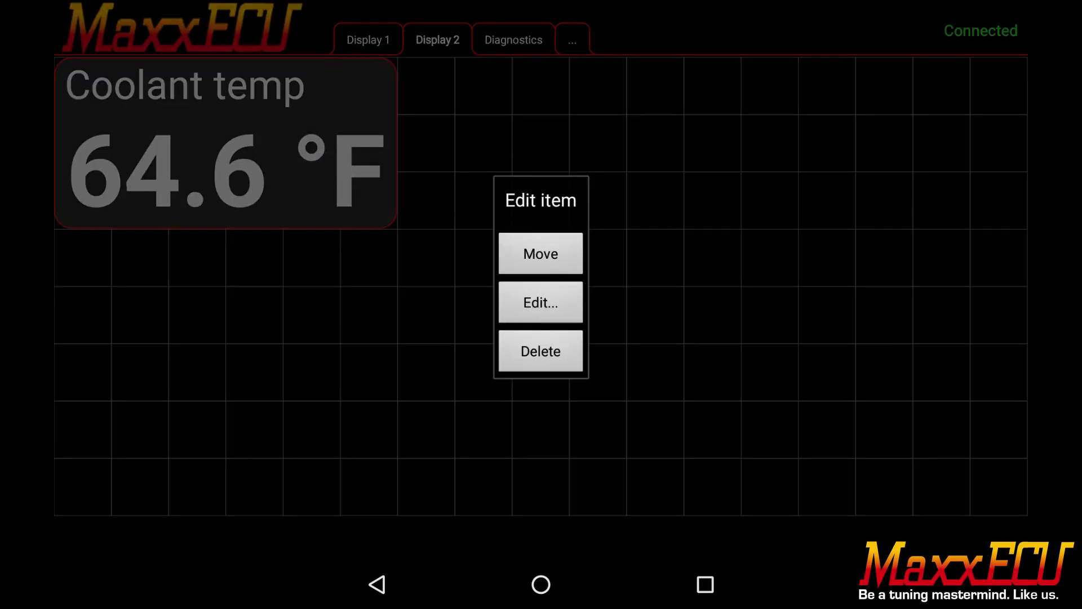
{"action": "left_click", "coordinate": [540, 303]}
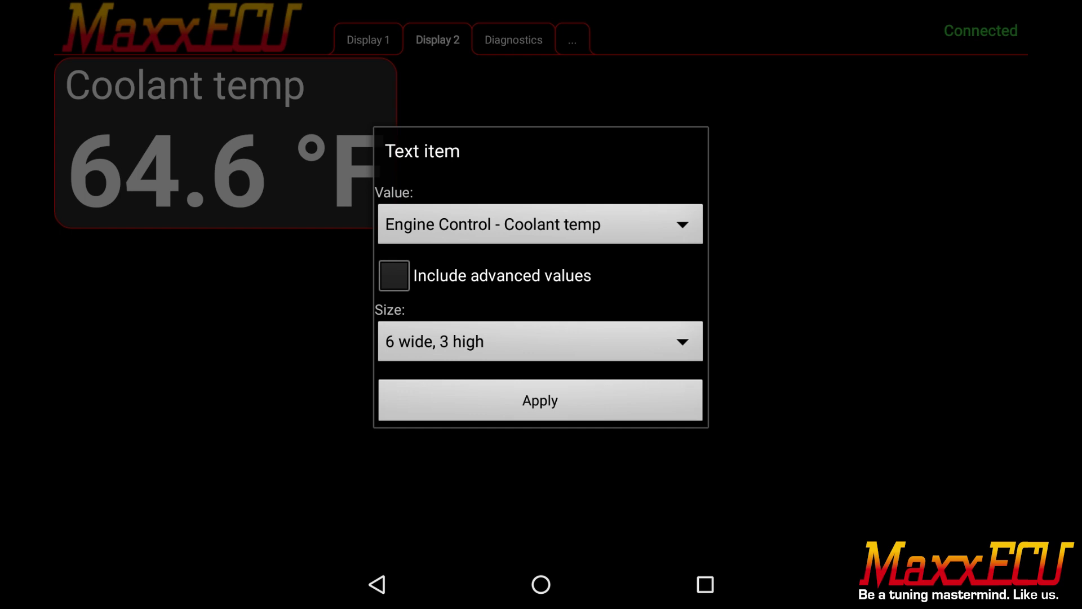
{"action": "left_click", "coordinate": [540, 342]}
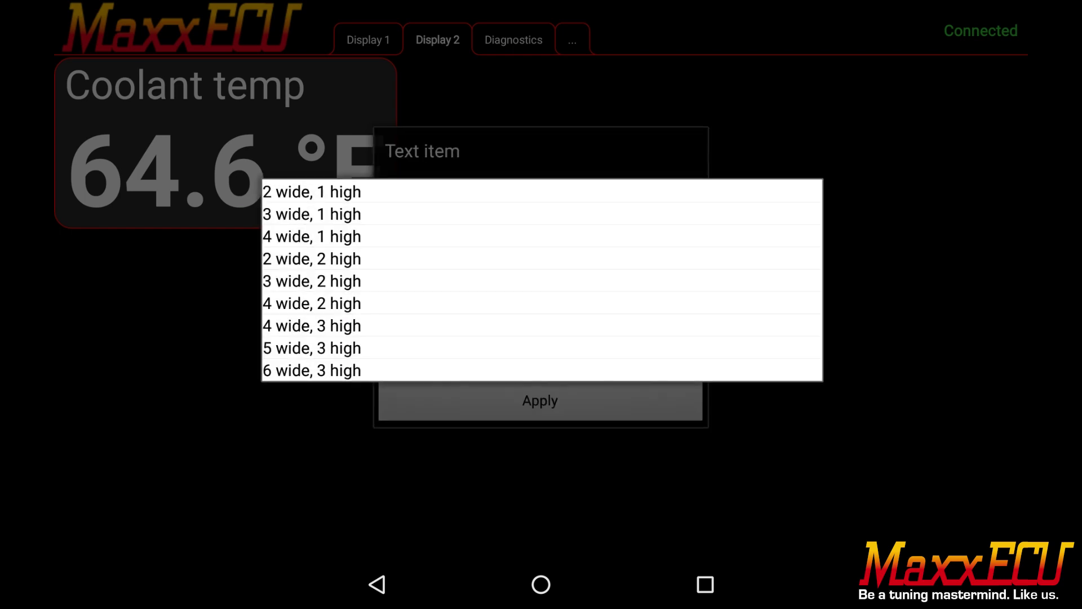
{"action": "left_click", "coordinate": [541, 303]}
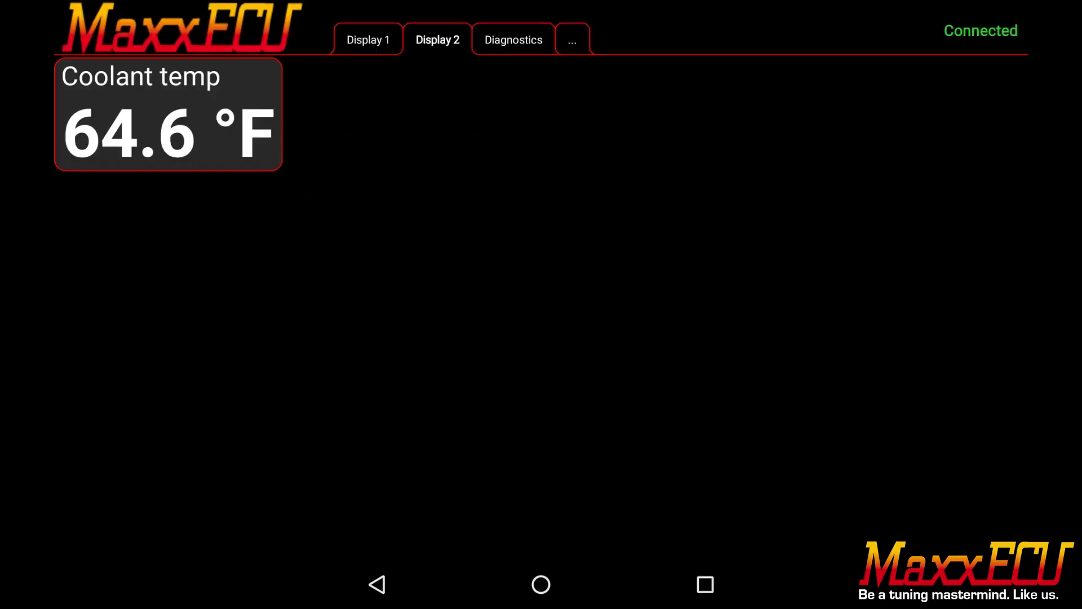
Move the Coolant temp widget to the top-right grid cell
{"action": "left_click", "coordinate": [213, 144]}
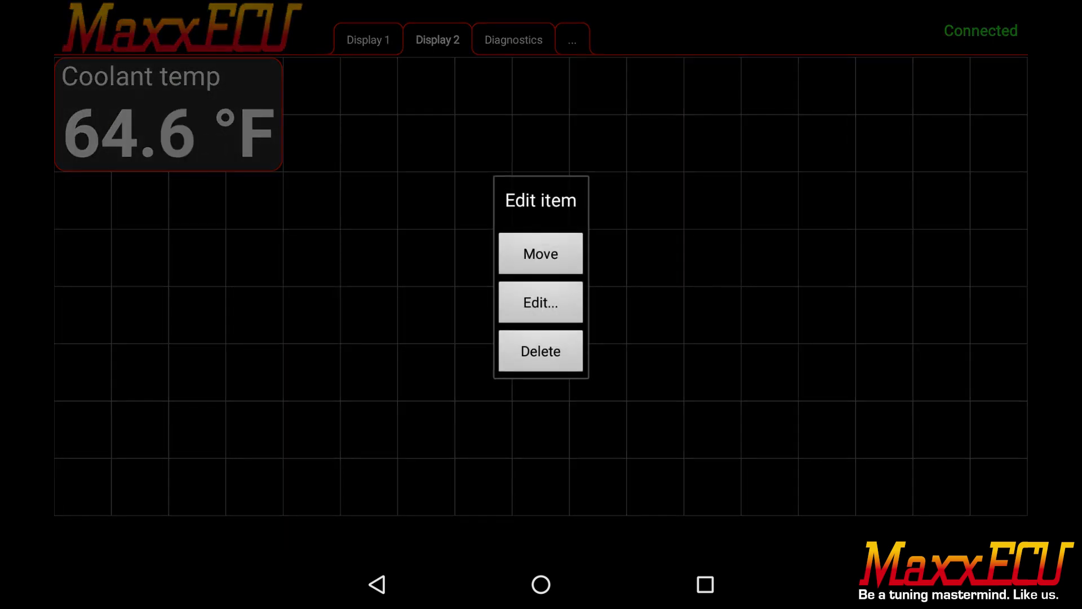
{"action": "left_click", "coordinate": [541, 254]}
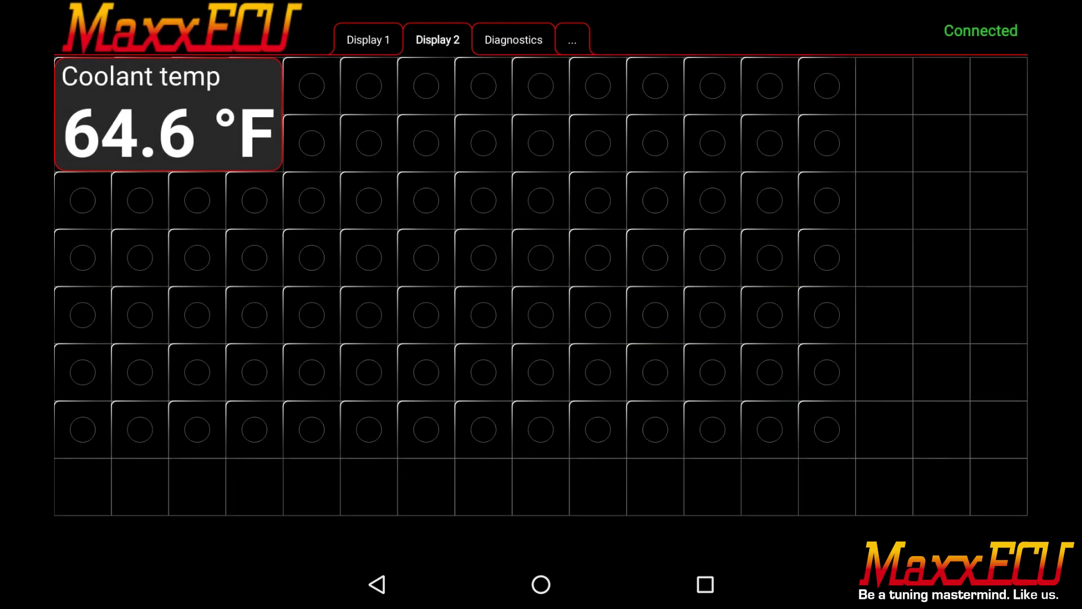
{"action": "left_click", "coordinate": [841, 81]}
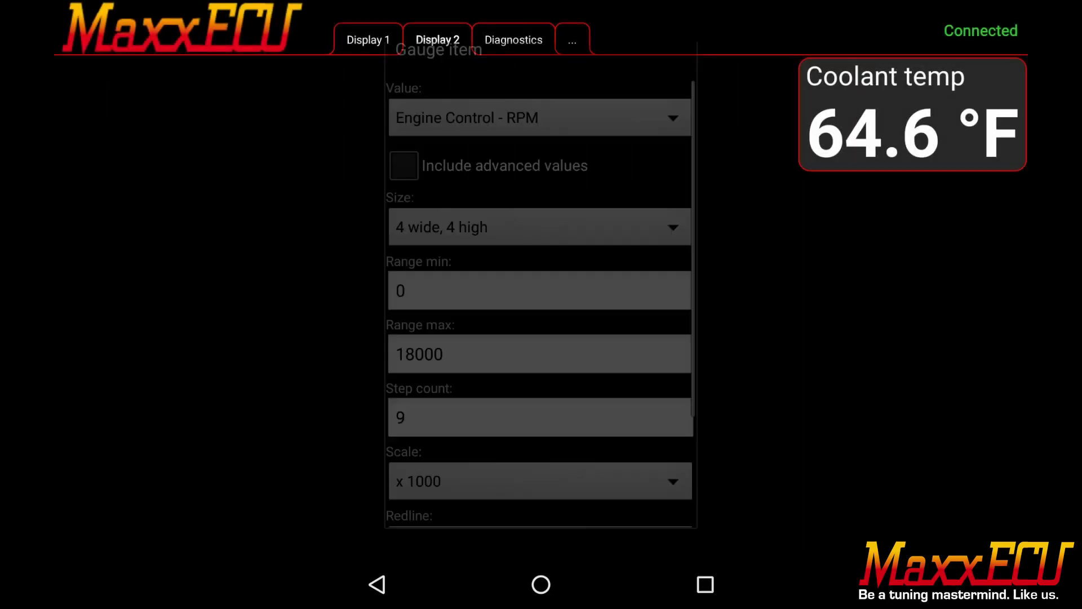
Add a 4×4 gauge showing Engine Control RPM (0–18000) to Display 2
{"action": "left_click", "coordinate": [540, 106]}
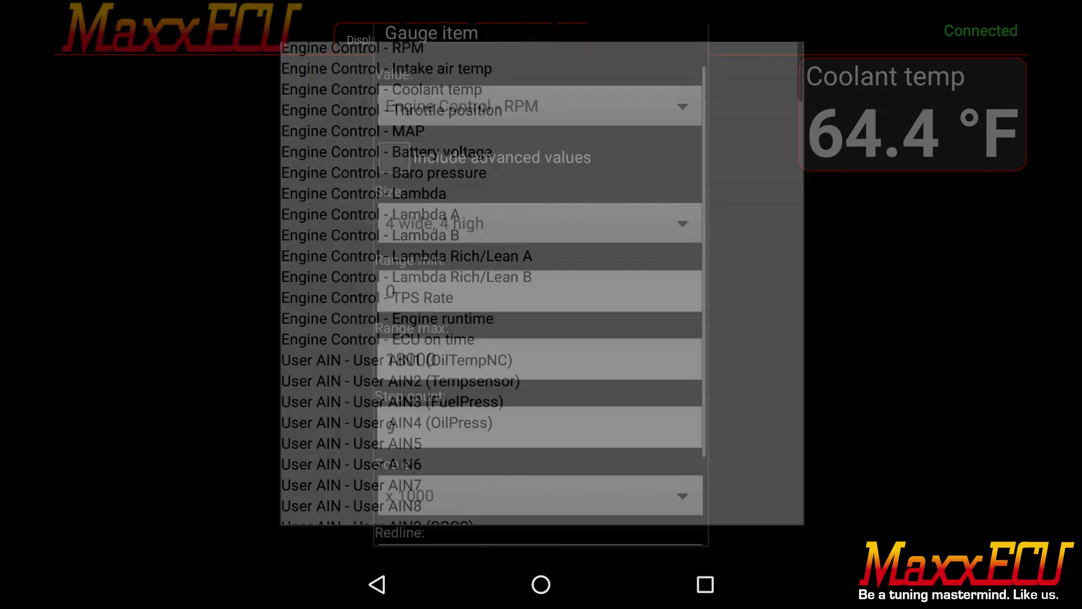
{"action": "left_click_drag", "start_coordinate": [624, 366], "coordinate": [644, 391]}
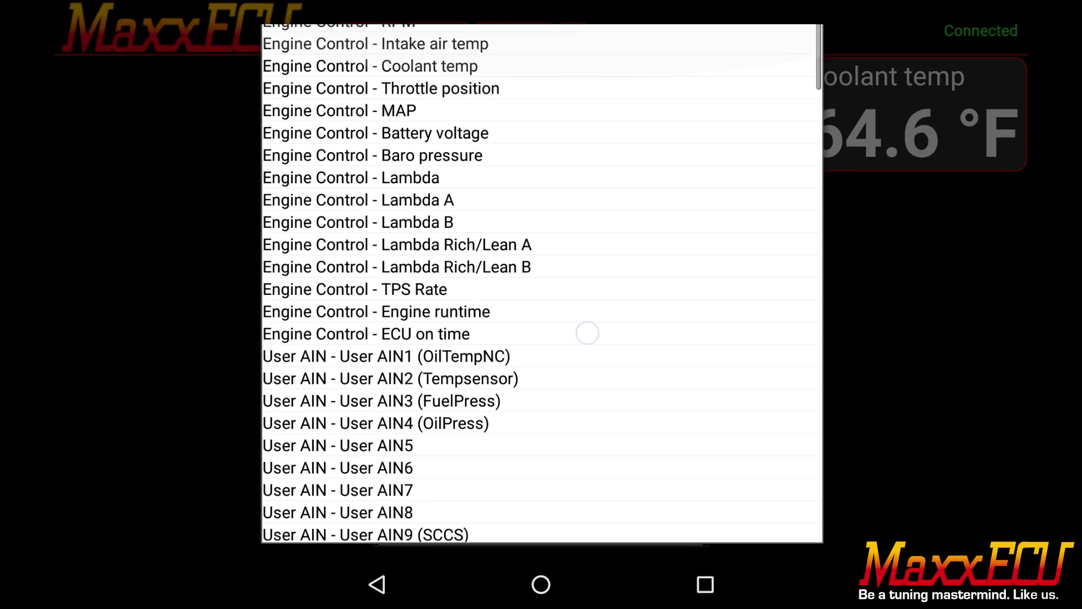
{"action": "left_click_drag", "start_coordinate": [580, 193], "coordinate": [588, 292]}
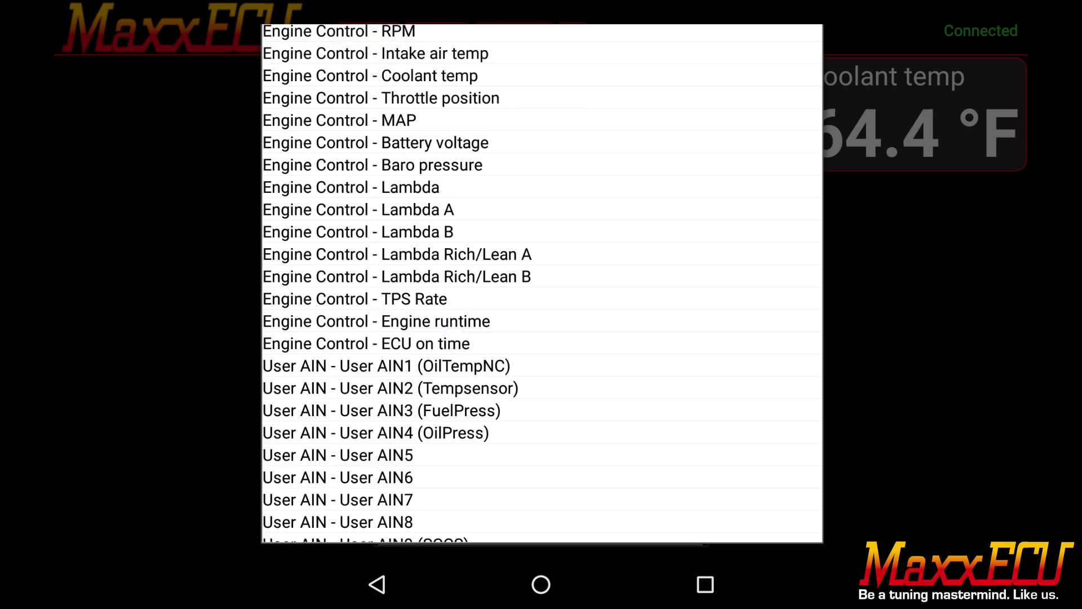
{"action": "left_click", "coordinate": [378, 28]}
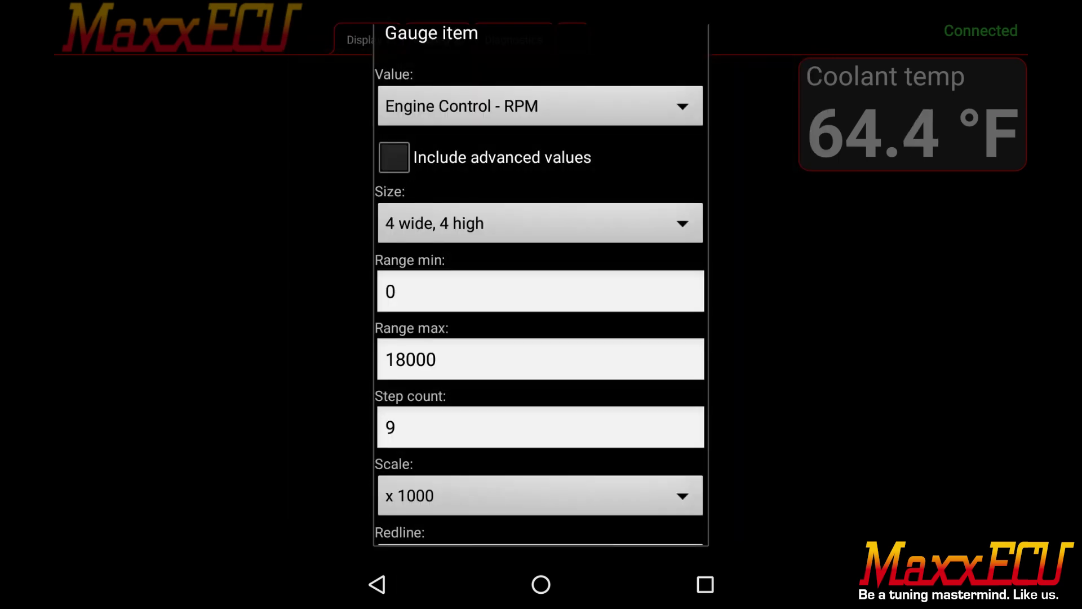
{"action": "left_click", "coordinate": [562, 224]}
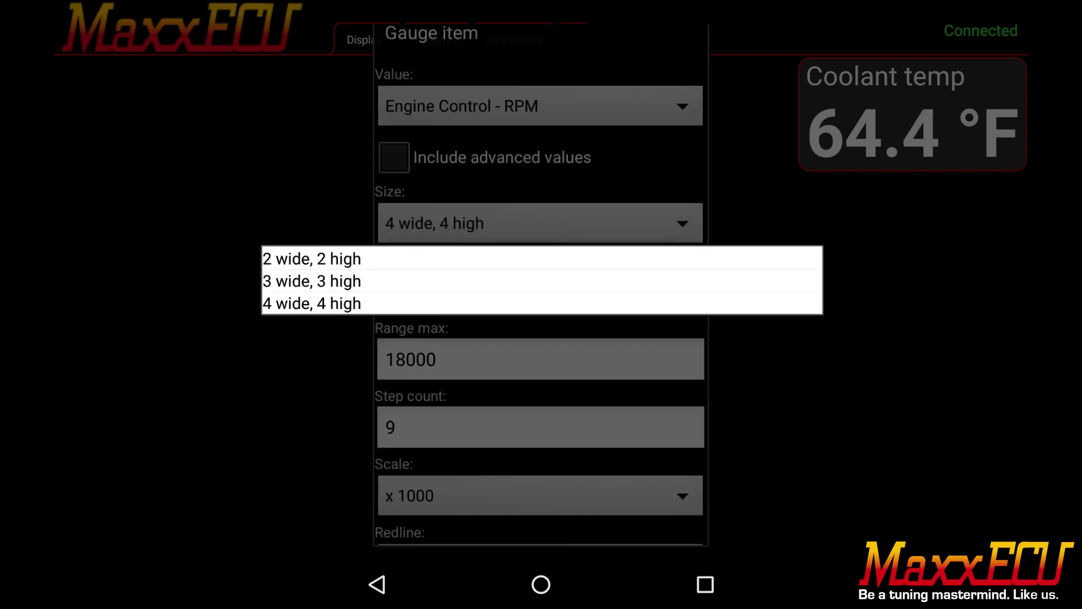
{"action": "left_click", "coordinate": [352, 304]}
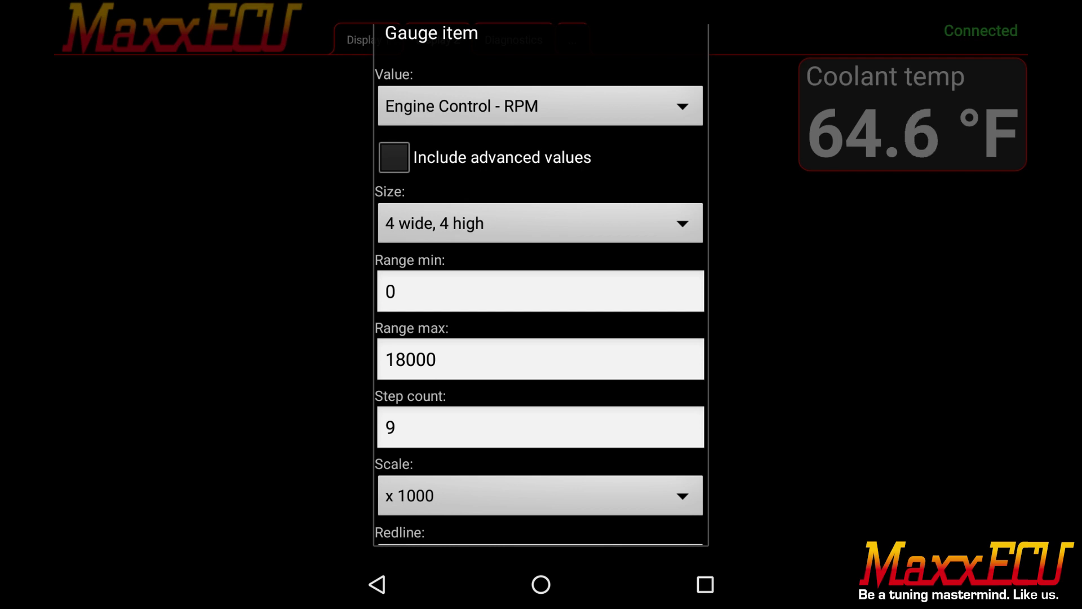
{"action": "left_click_drag", "start_coordinate": [630, 463], "coordinate": [656, 227]}
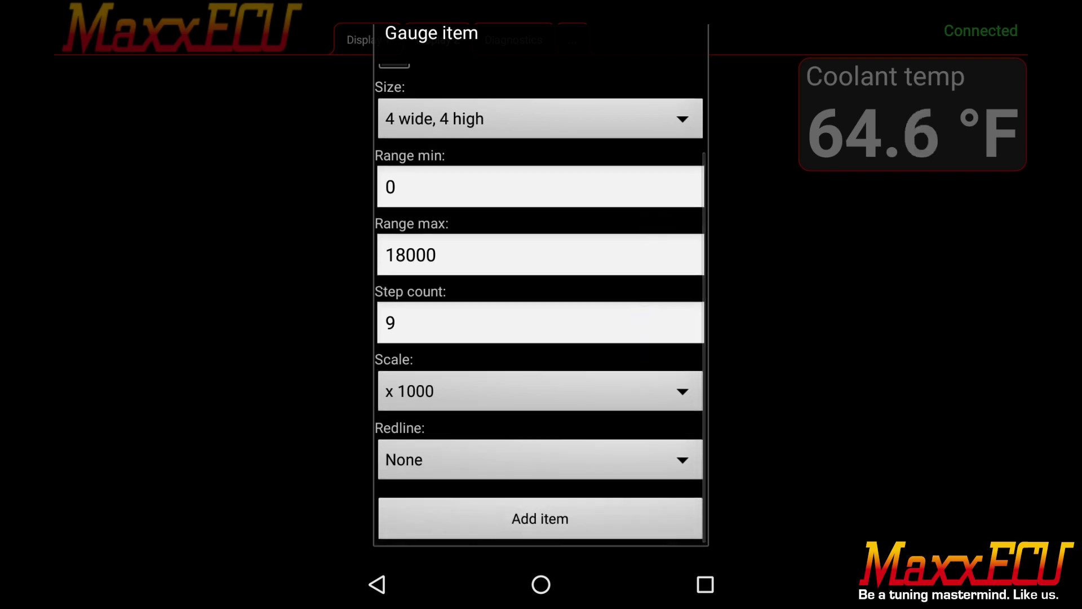
{"action": "left_click", "coordinate": [541, 516]}
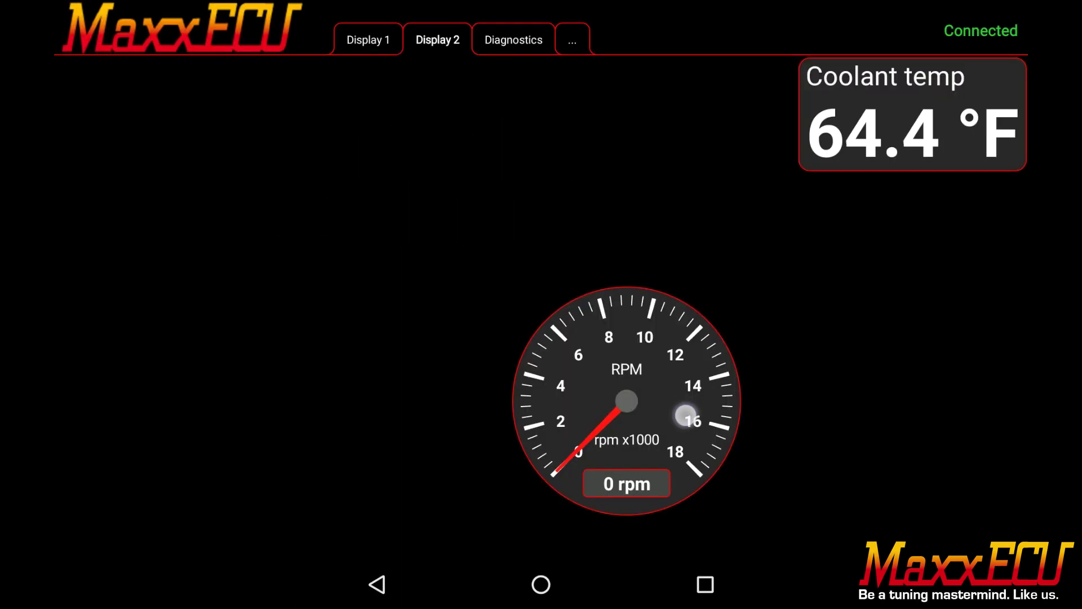
Move the RPM gauge to the top-left grid cell, opposite the Coolant temp readout
{"action": "left_click", "coordinate": [688, 416]}
{"action": "left_click", "coordinate": [540, 255]}
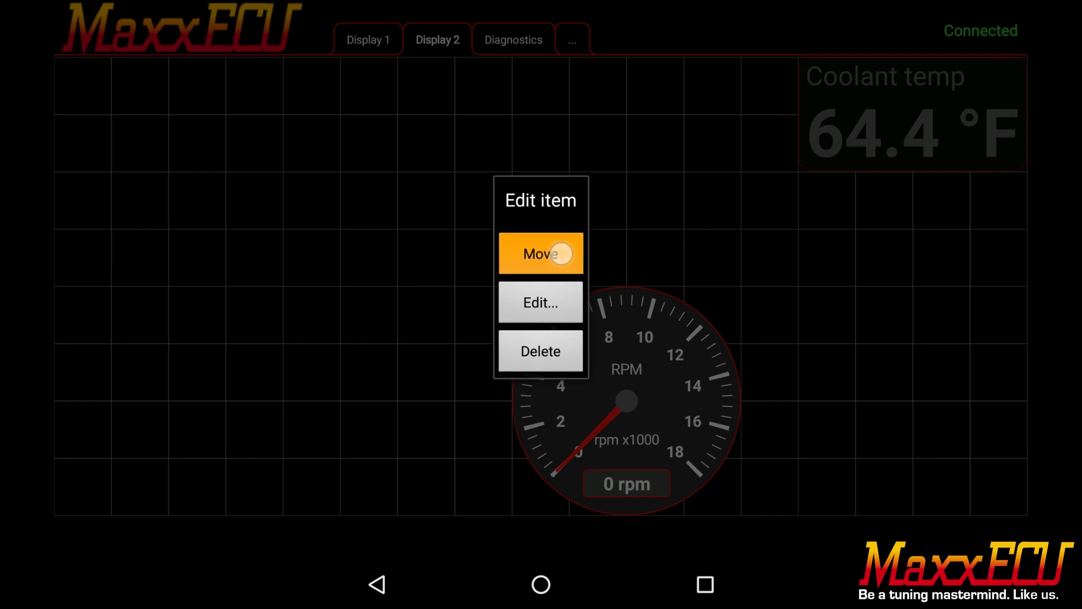
{"action": "left_click", "coordinate": [87, 78]}
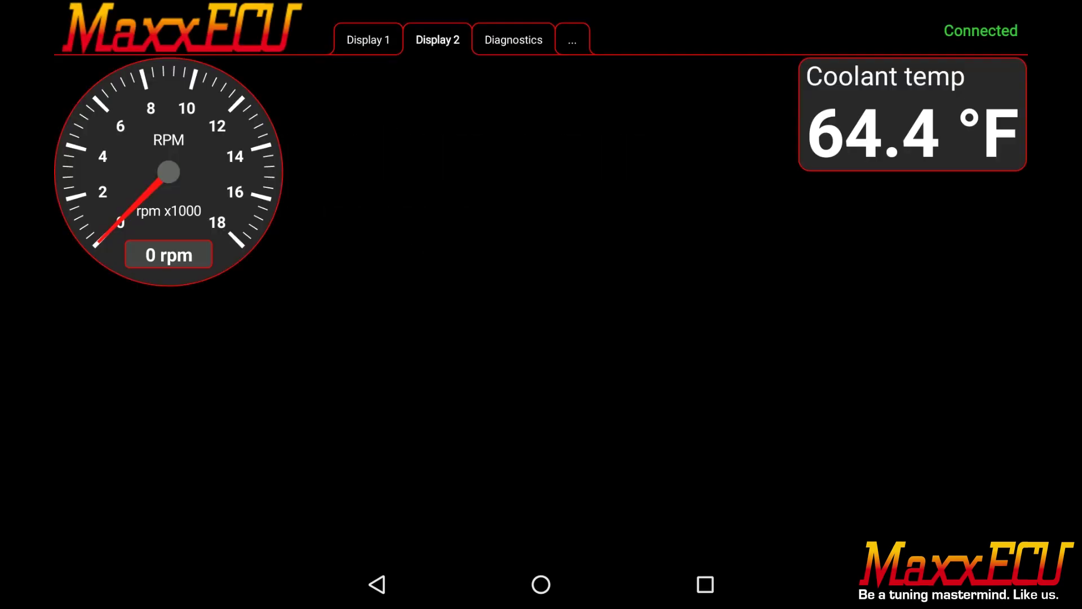
Resize the RPM gauge to 8 by 8 and set its range maximum to 10000
{"action": "left_click", "coordinate": [540, 302]}
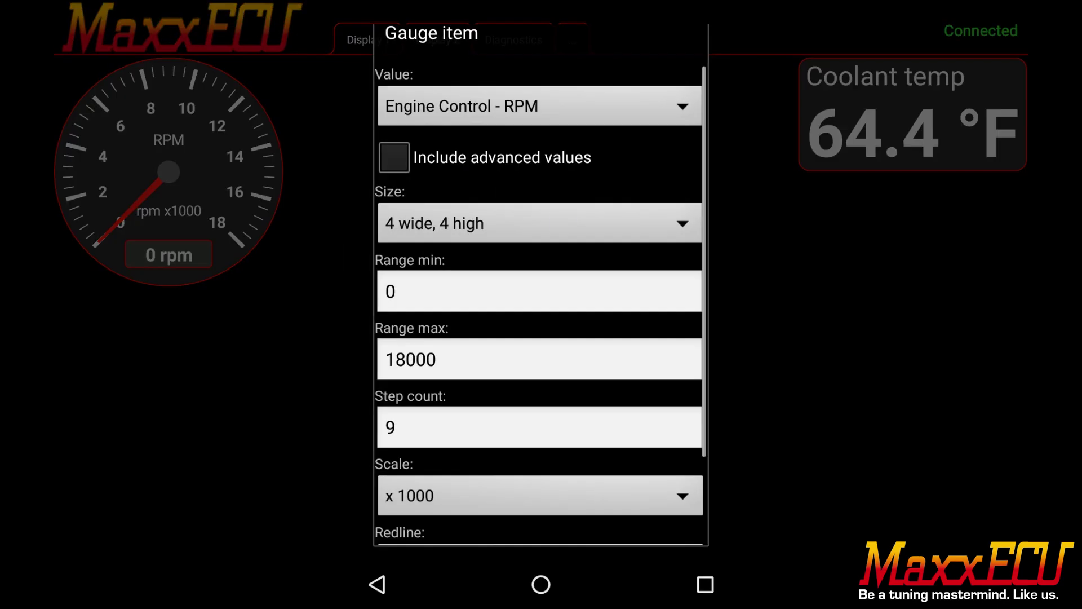
{"action": "left_click", "coordinate": [540, 224]}
{"action": "left_click", "coordinate": [329, 344]}
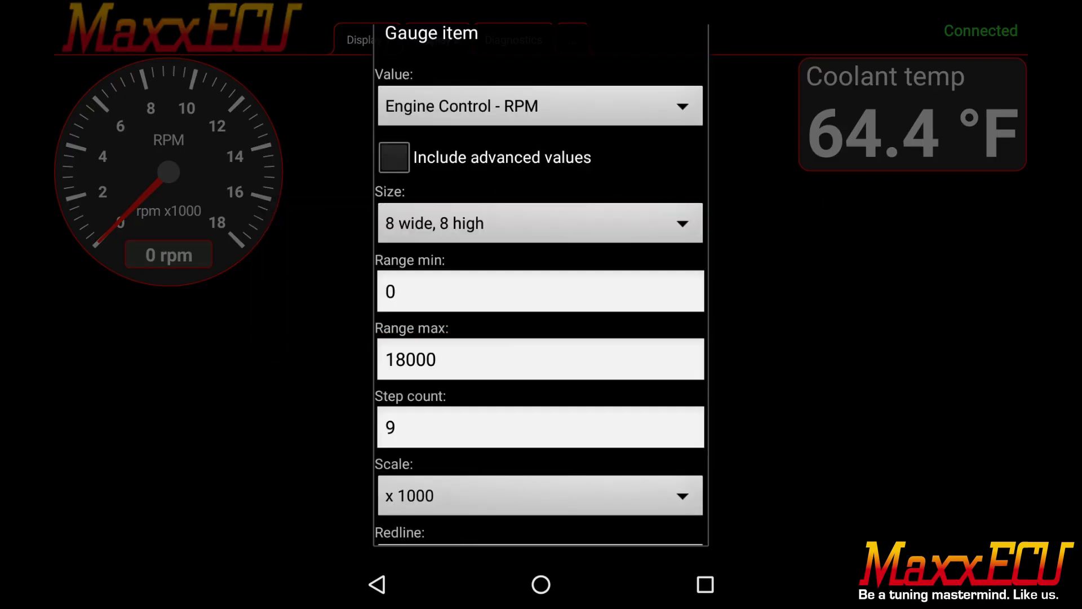
{"action": "left_click", "coordinate": [555, 374]}
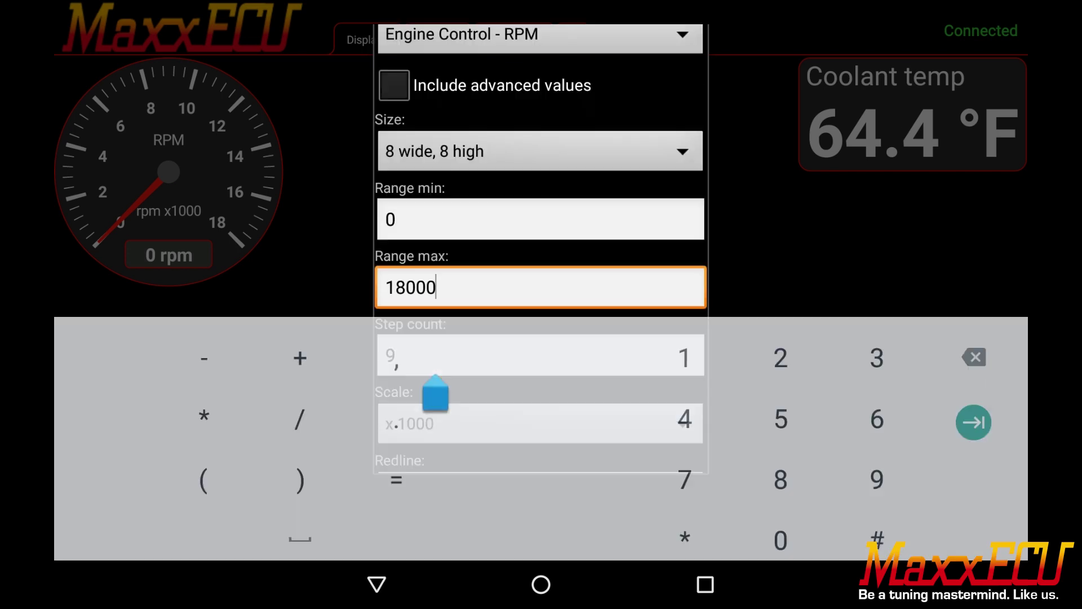
{"action": "key", "text": "BackSpace"}
{"action": "key", "text": "BackSpace"}
{"action": "key", "text": "BackSpace"}
{"action": "left_click", "coordinate": [684, 343]}
{"action": "left_click", "coordinate": [780, 526]}
{"action": "left_click", "coordinate": [781, 525]}
{"action": "left_click", "coordinate": [780, 525]}
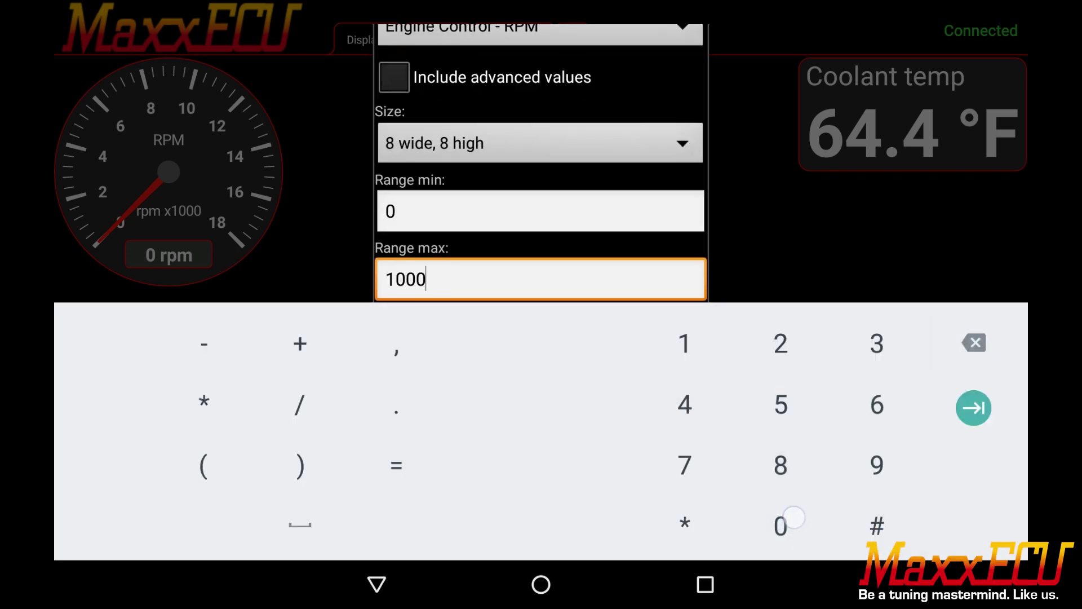
{"action": "key", "text": "Escape"}
{"action": "scroll", "coordinate": [610, 456], "scroll_direction": "down", "scroll_amount": 3}
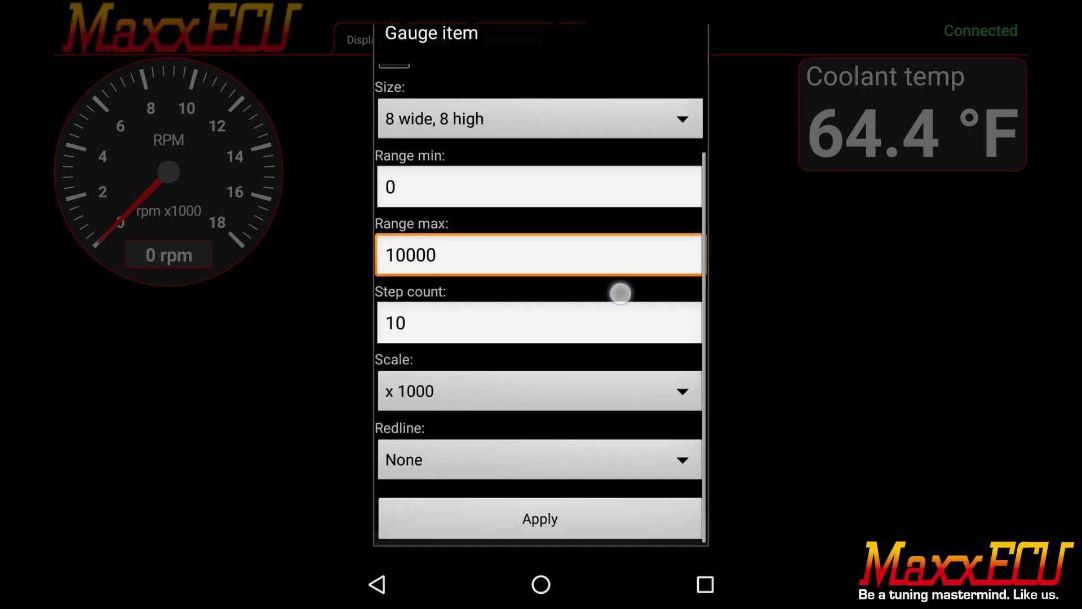
Give the RPM gauge a High redline at 9500 and apply the settings
{"action": "left_click", "coordinate": [551, 460]}
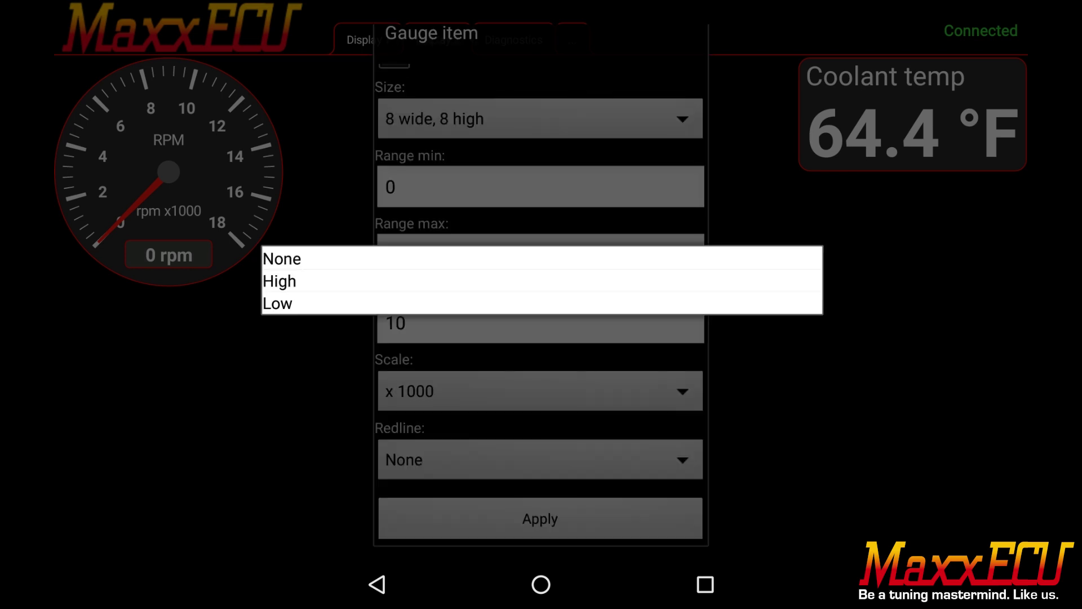
{"action": "left_click", "coordinate": [280, 280]}
{"action": "left_click", "coordinate": [518, 513]}
{"action": "left_click", "coordinate": [974, 342]}
{"action": "left_click", "coordinate": [974, 342]}
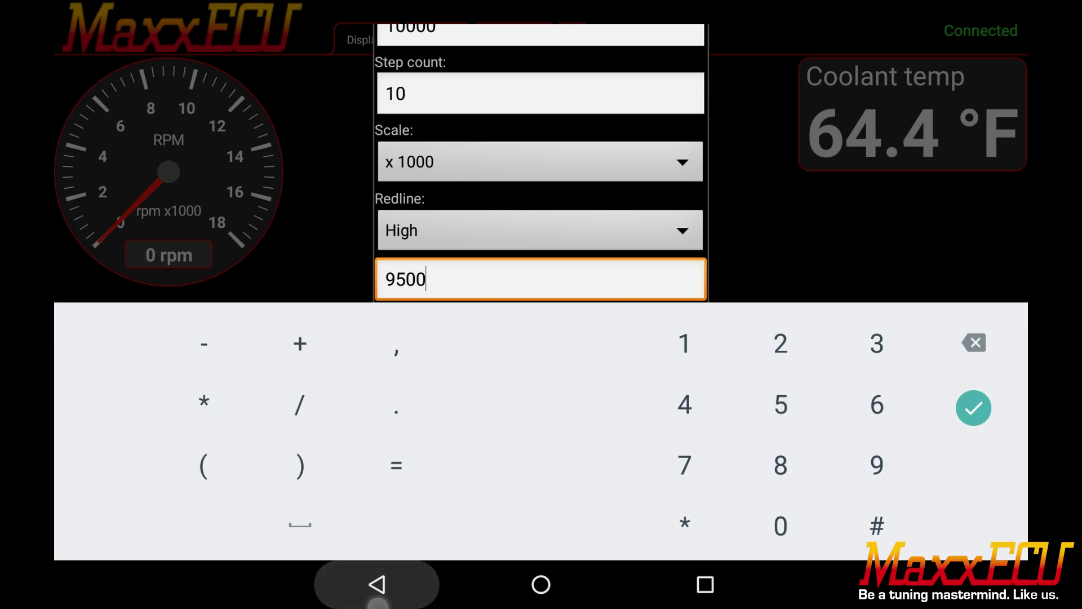
{"action": "left_click", "coordinate": [377, 585]}
{"action": "scroll", "coordinate": [626, 419], "scroll_direction": "down", "scroll_amount": 2}
{"action": "left_click", "coordinate": [540, 515]}
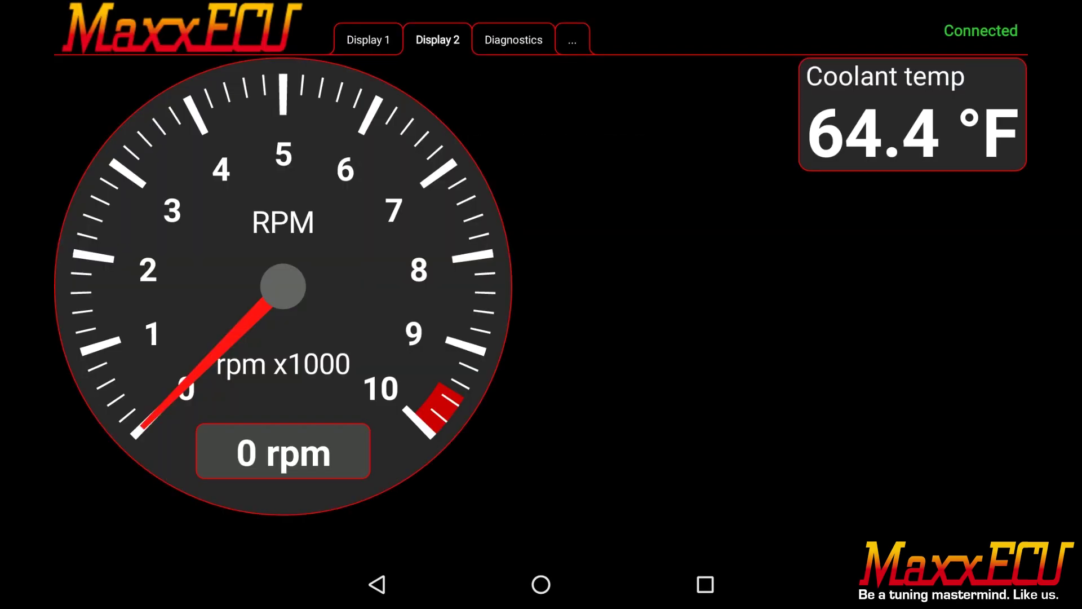
Add a 2-by-1 Boost level switch reading 600HP to the right of the RPM gauge
{"action": "left_click", "coordinate": [737, 314]}
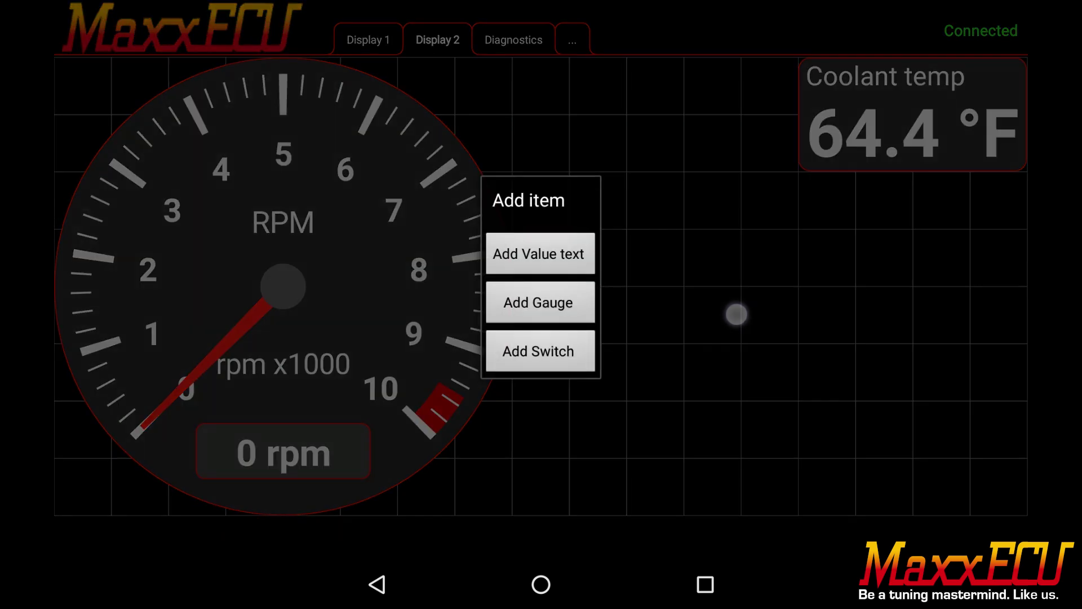
{"action": "left_click", "coordinate": [538, 351]}
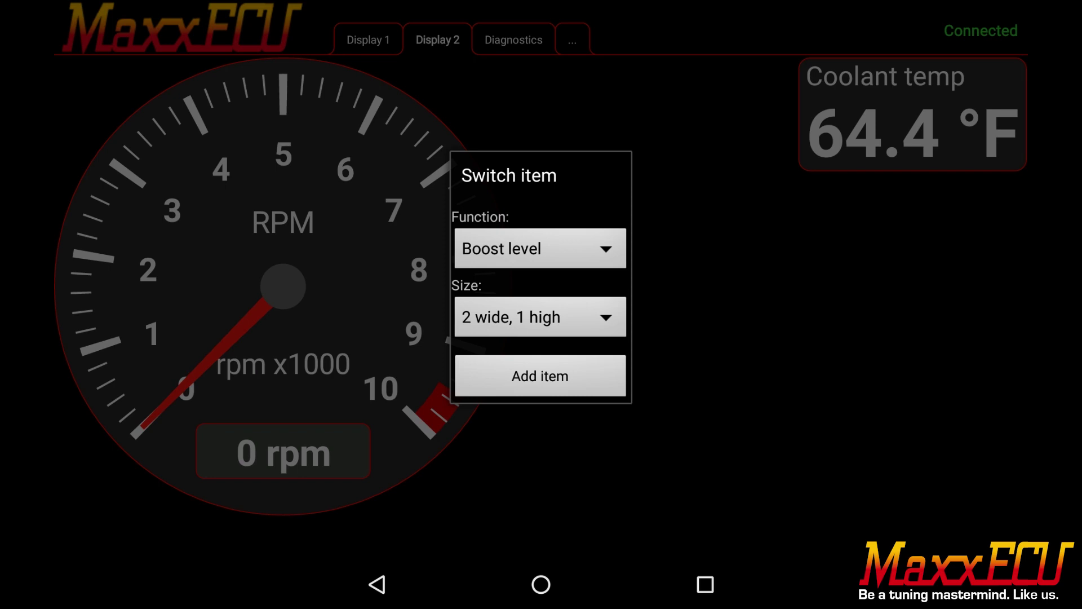
{"action": "left_click", "coordinate": [585, 381]}
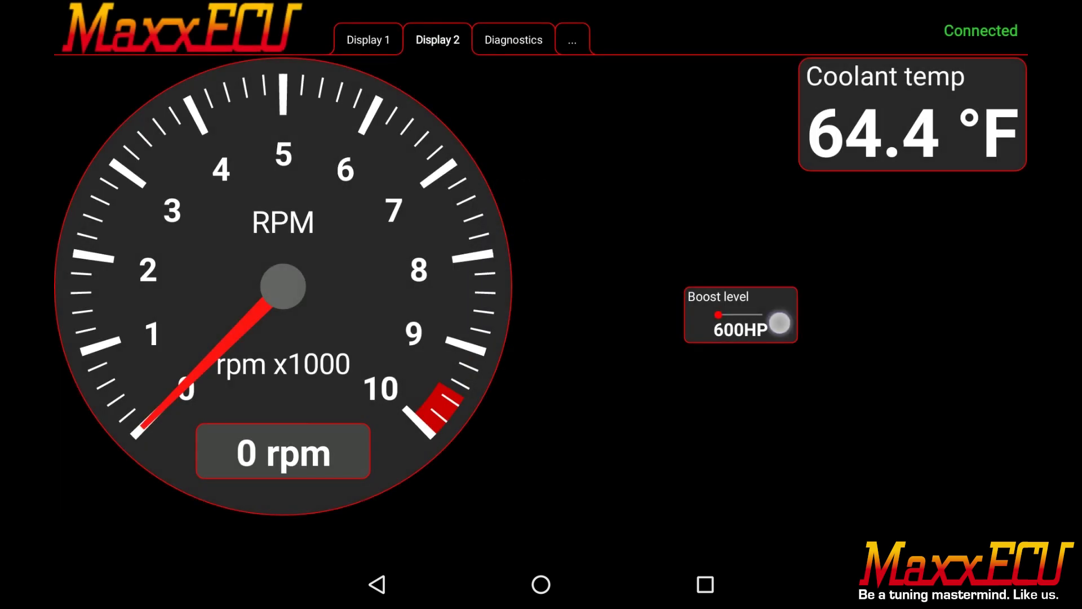
{"action": "left_click", "coordinate": [780, 323]}
Resize the Boost level switch to 4 wide by 2 high
{"action": "left_click", "coordinate": [554, 306]}
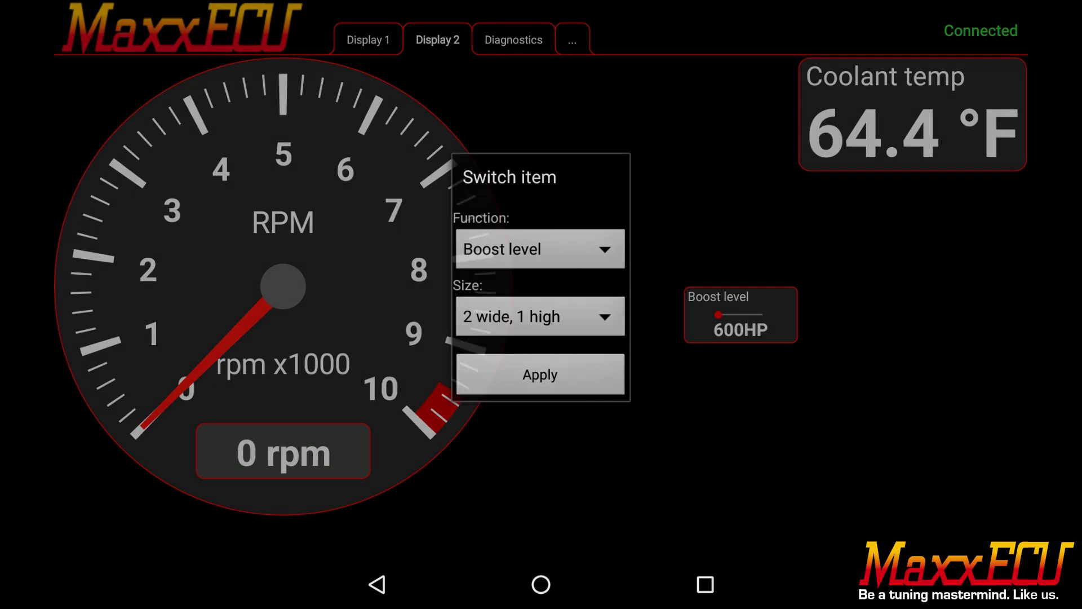
{"action": "left_click", "coordinate": [540, 317]}
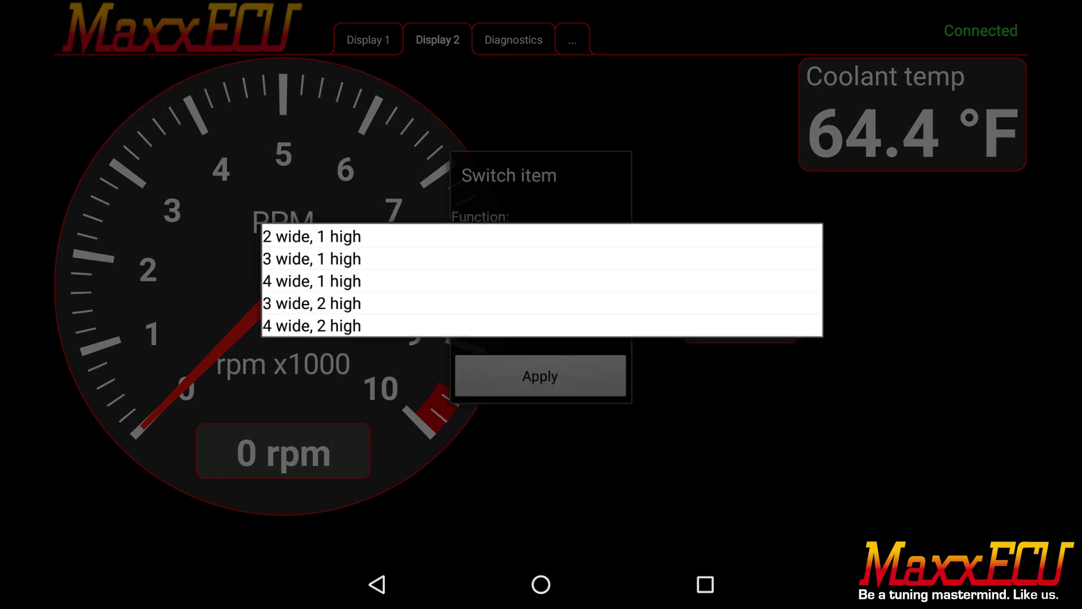
{"action": "left_click", "coordinate": [390, 326]}
{"action": "left_click", "coordinate": [540, 377]}
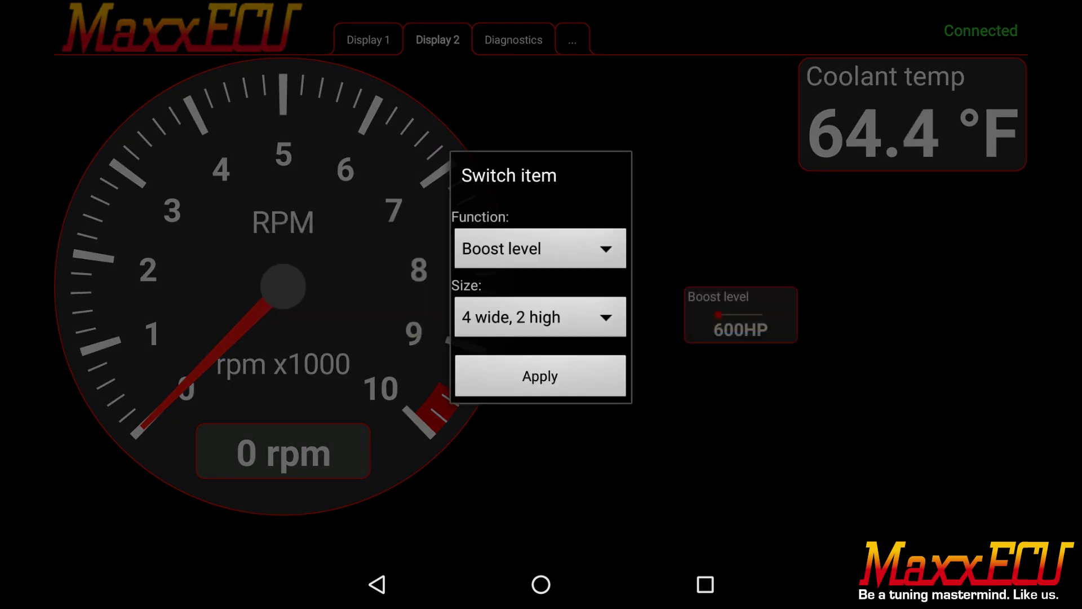
Slide the Boost level switch to maximum, return it to 600HP, and show Display 1
{"action": "left_click_drag", "start_coordinate": [752, 343], "coordinate": [843, 343]}
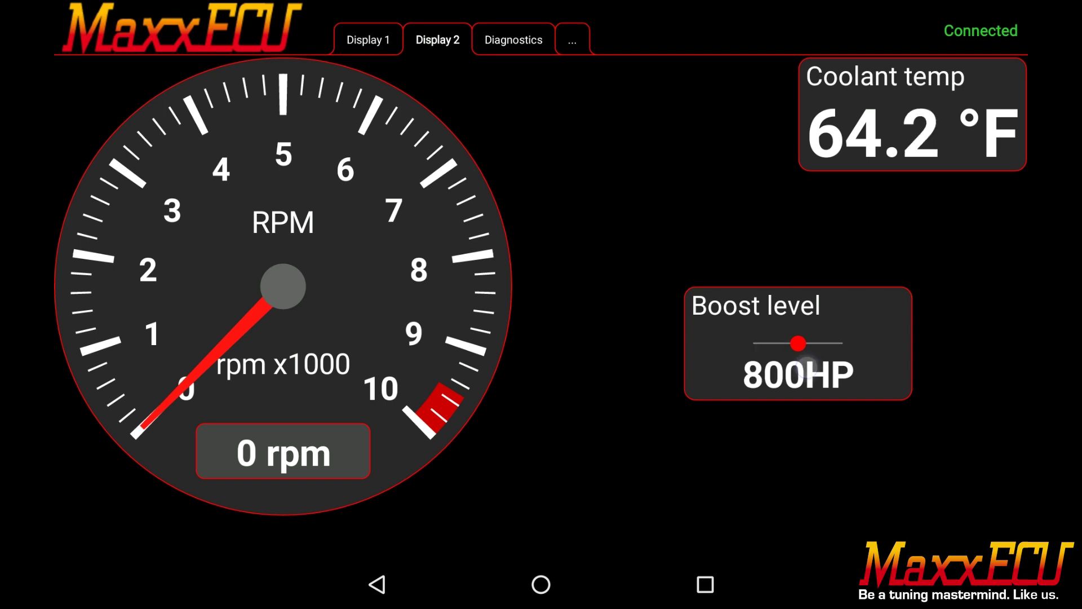
{"action": "left_click", "coordinate": [752, 342]}
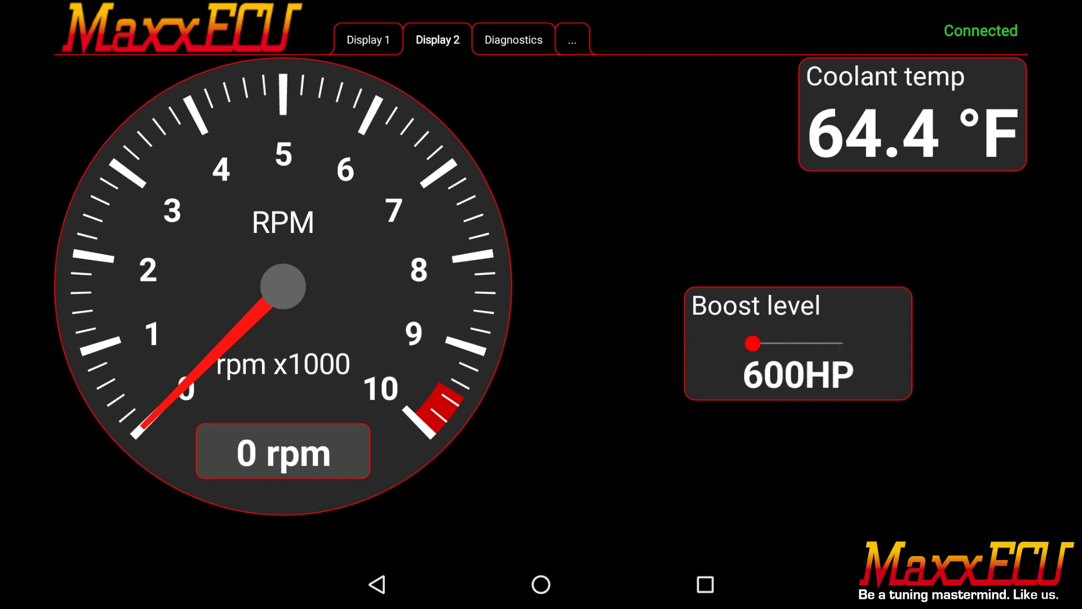
{"action": "left_click", "coordinate": [368, 40]}
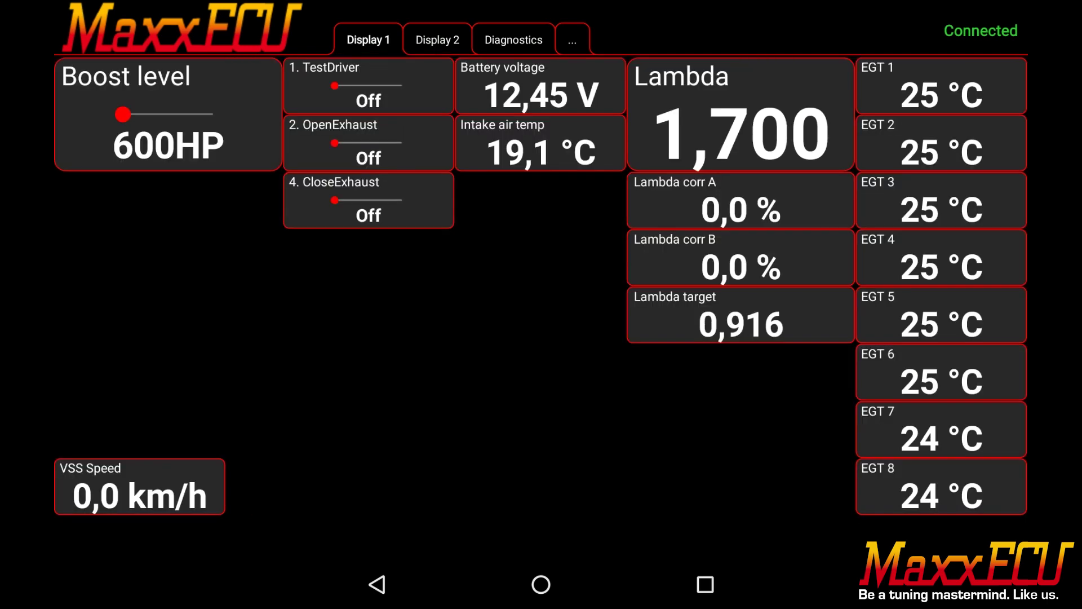
Add a 3-wide, 1-high switch with the 3. Anti-Lag function below CloseExhaust
{"action": "left_click", "coordinate": [311, 271]}
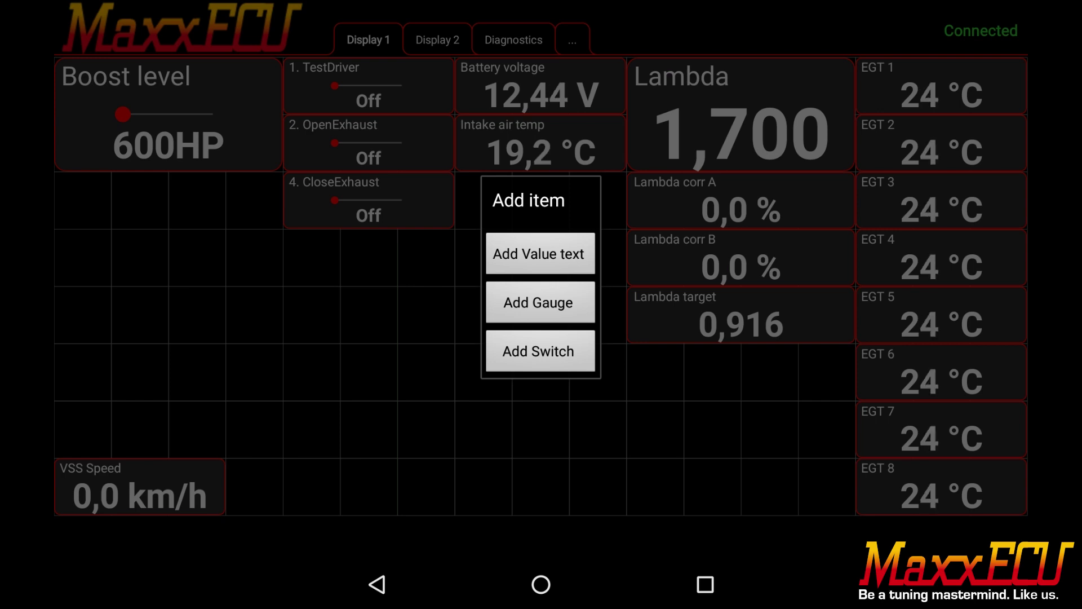
{"action": "left_click", "coordinate": [567, 351]}
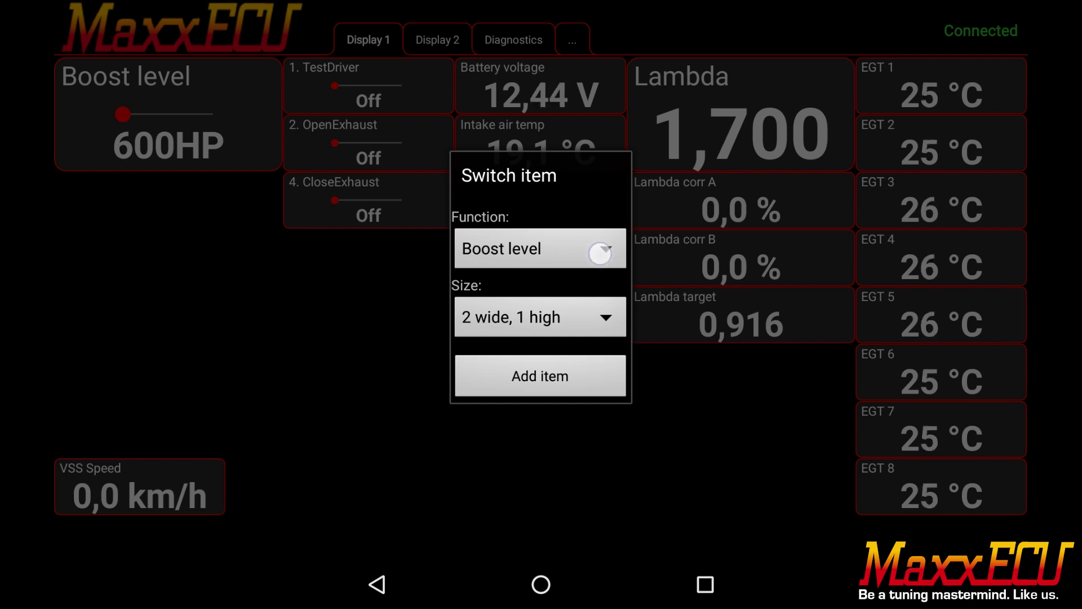
{"action": "left_click", "coordinate": [604, 251]}
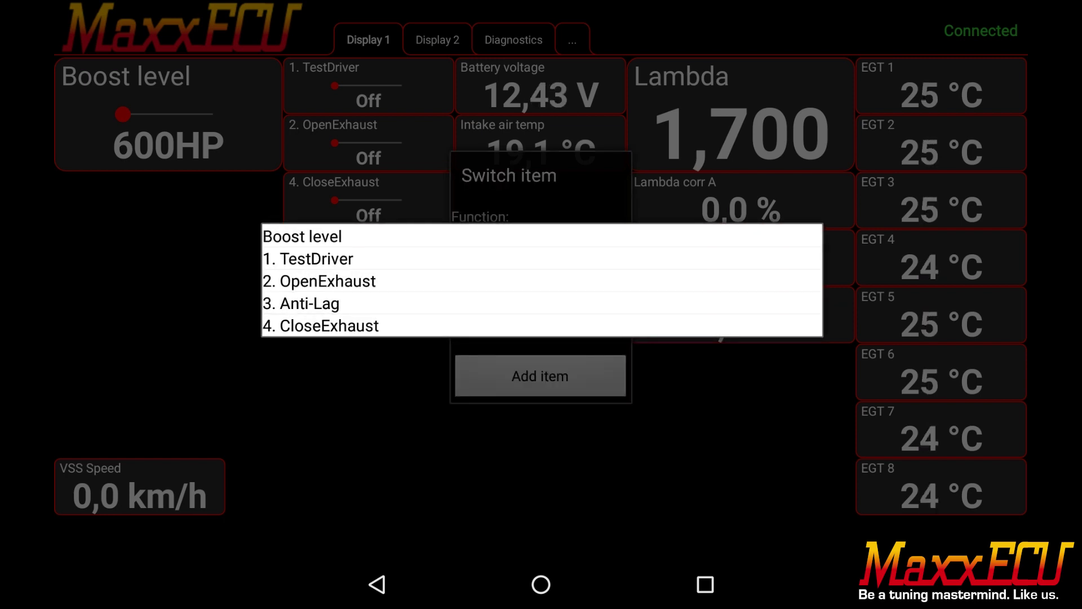
{"action": "left_click", "coordinate": [355, 304]}
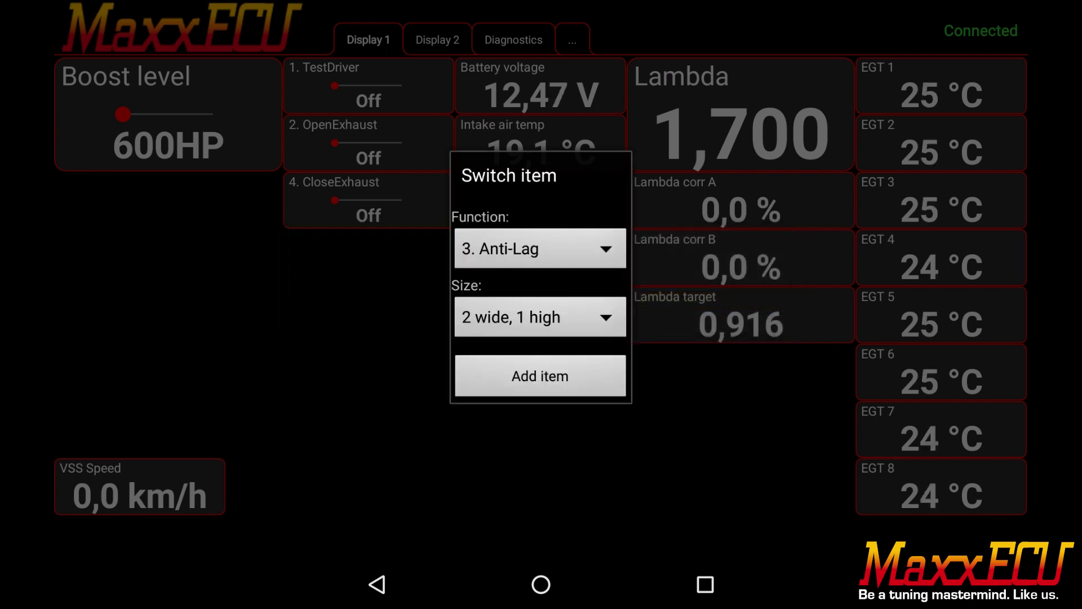
{"action": "left_click", "coordinate": [598, 322]}
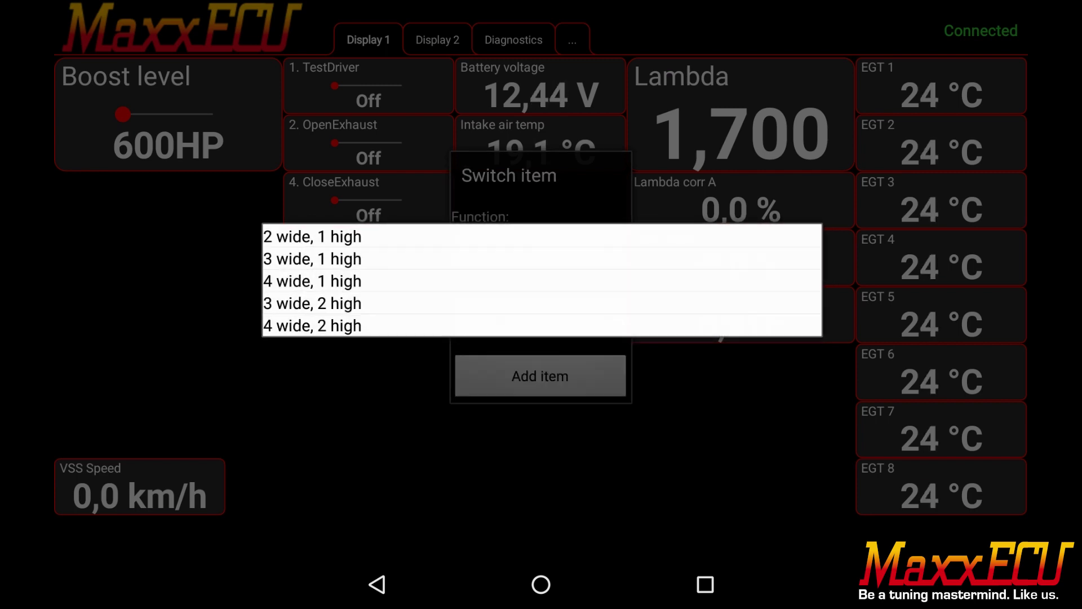
{"action": "left_click", "coordinate": [368, 257]}
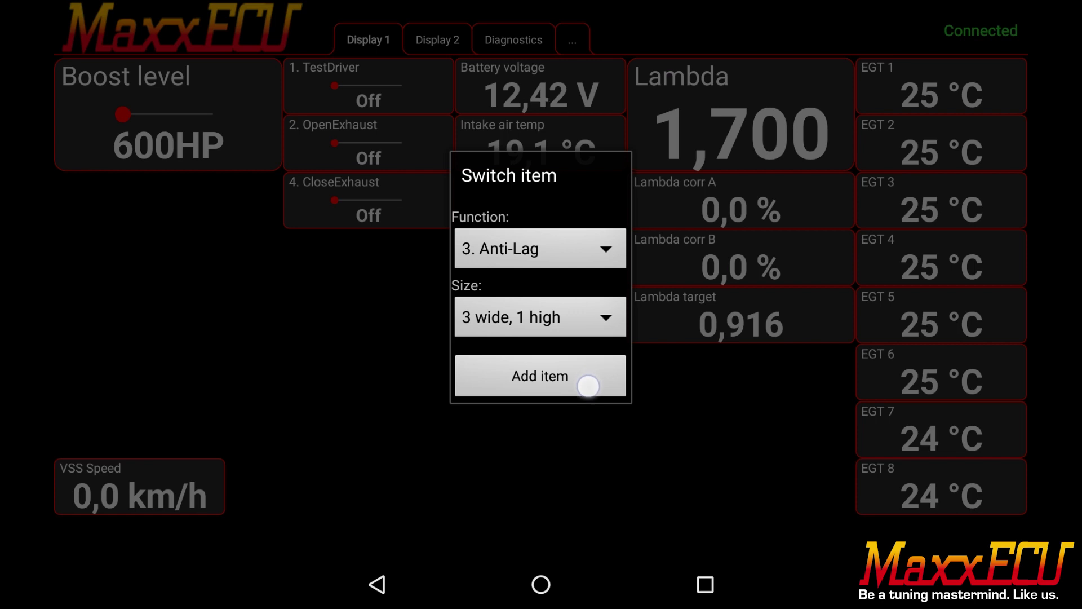
{"action": "left_click", "coordinate": [588, 381]}
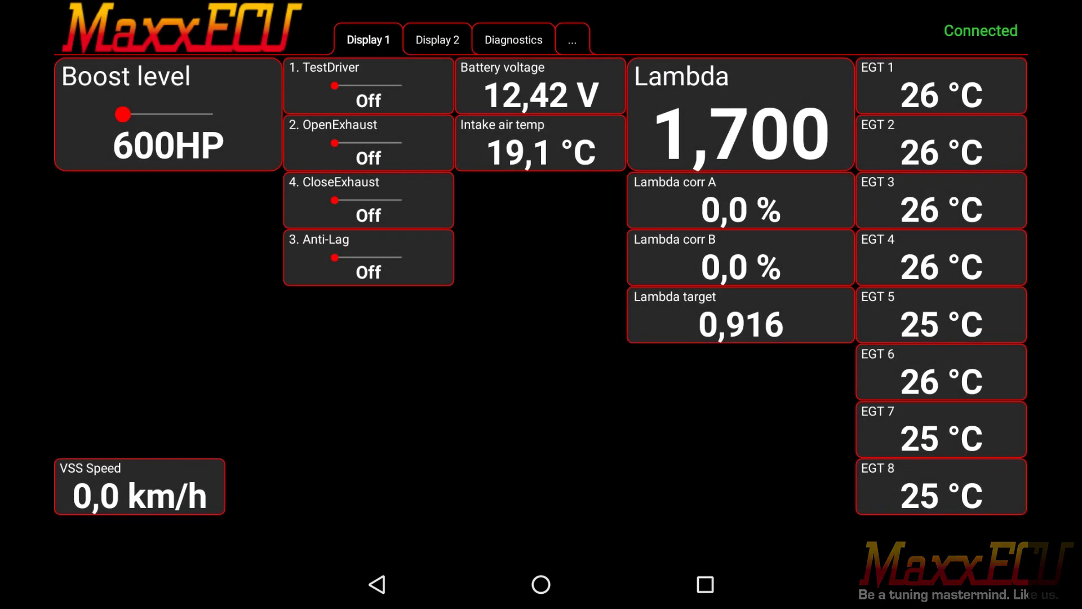